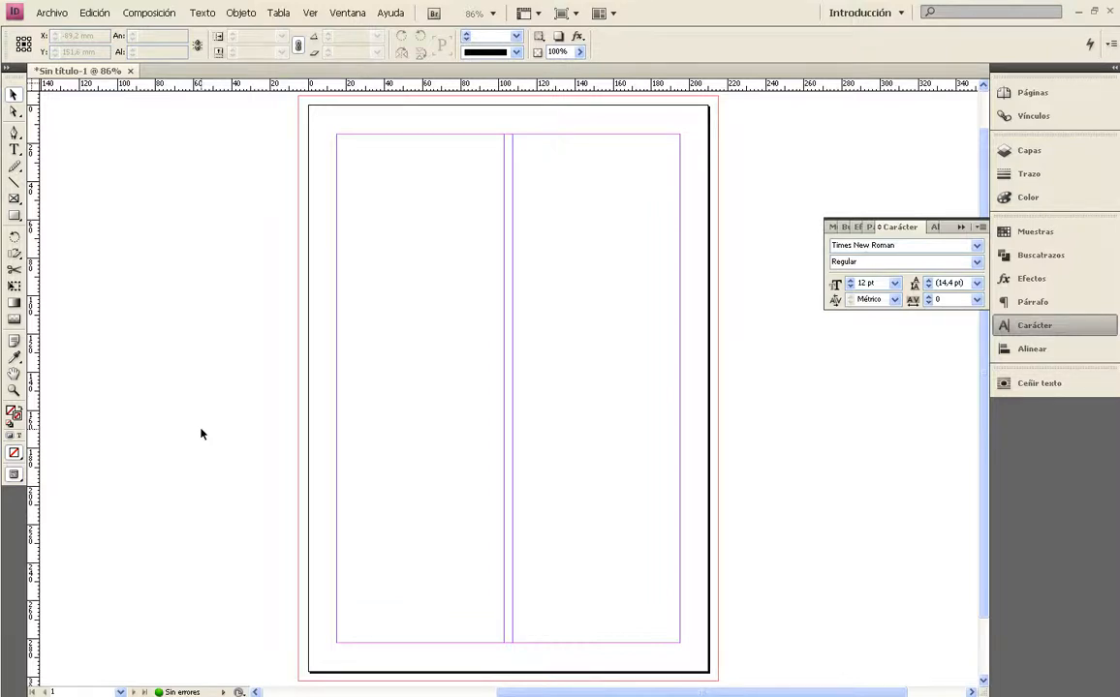
Place the Lorem ipsum text file in the page's first column and extend its frame up to the upper margin
key("ctrl+d")
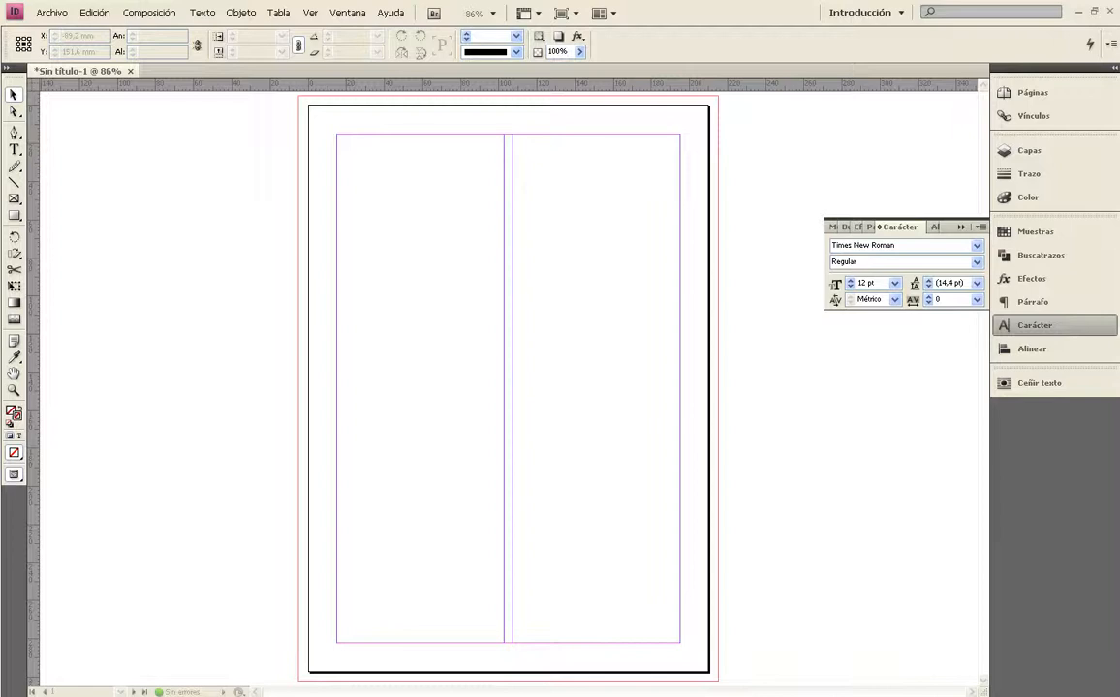
left_click(445, 279)
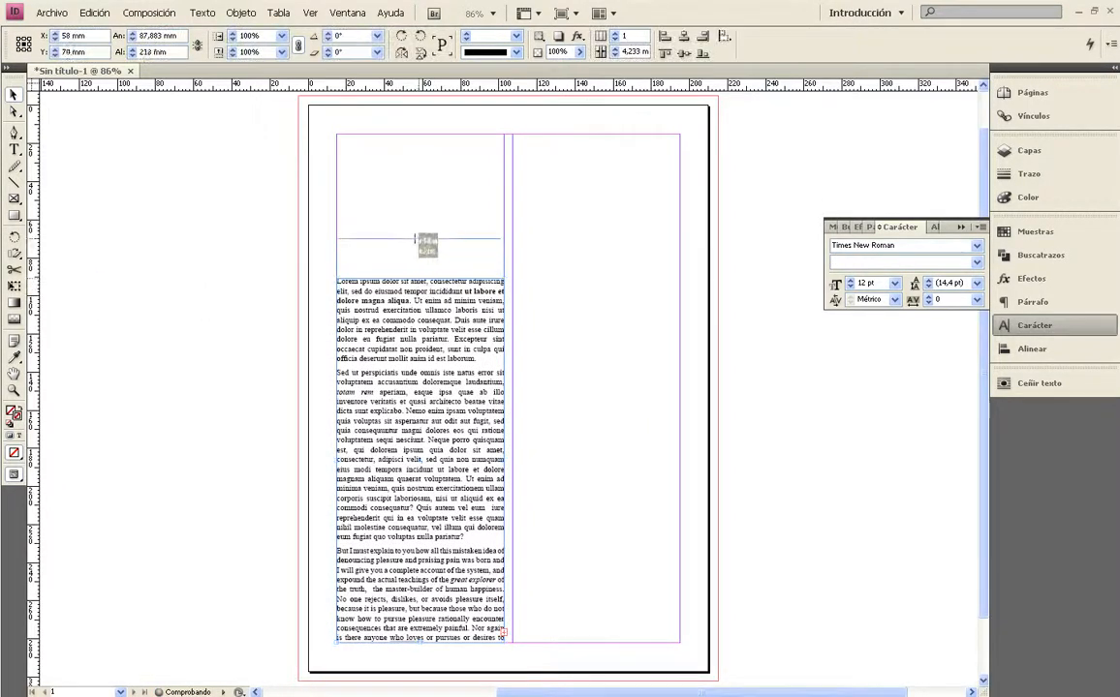
left_click(418, 148)
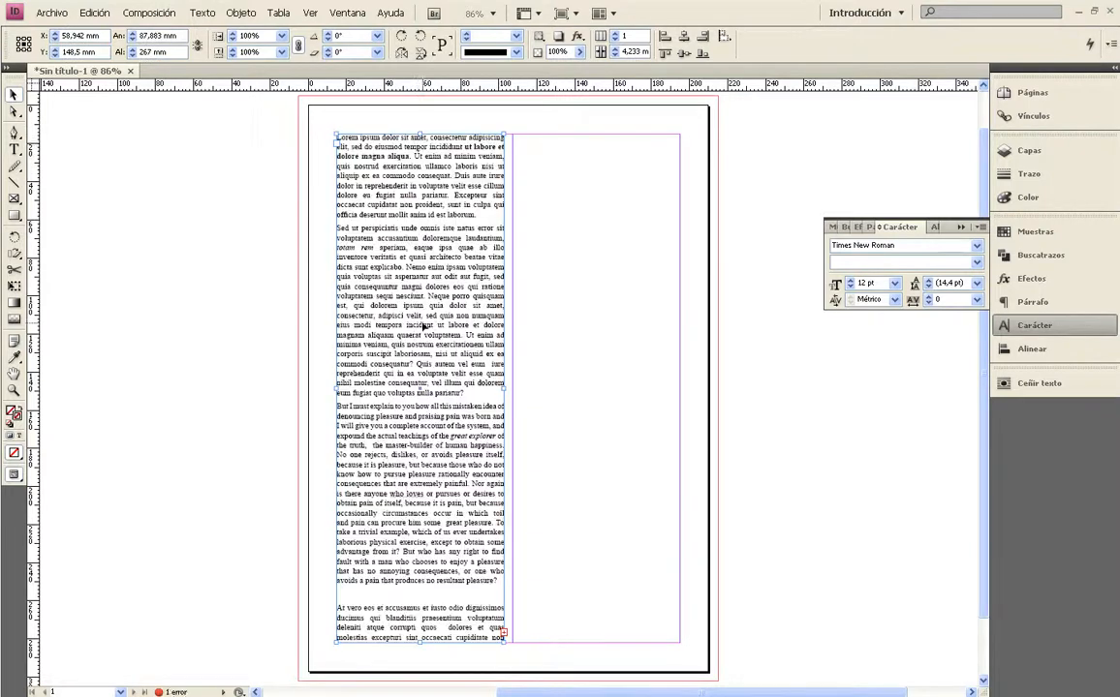
Thread the overset text from the first column's frame into a new frame filling the second column
scroll(424, 327, "down", 2)
scroll(393, 322, "up", 2)
left_click(506, 636)
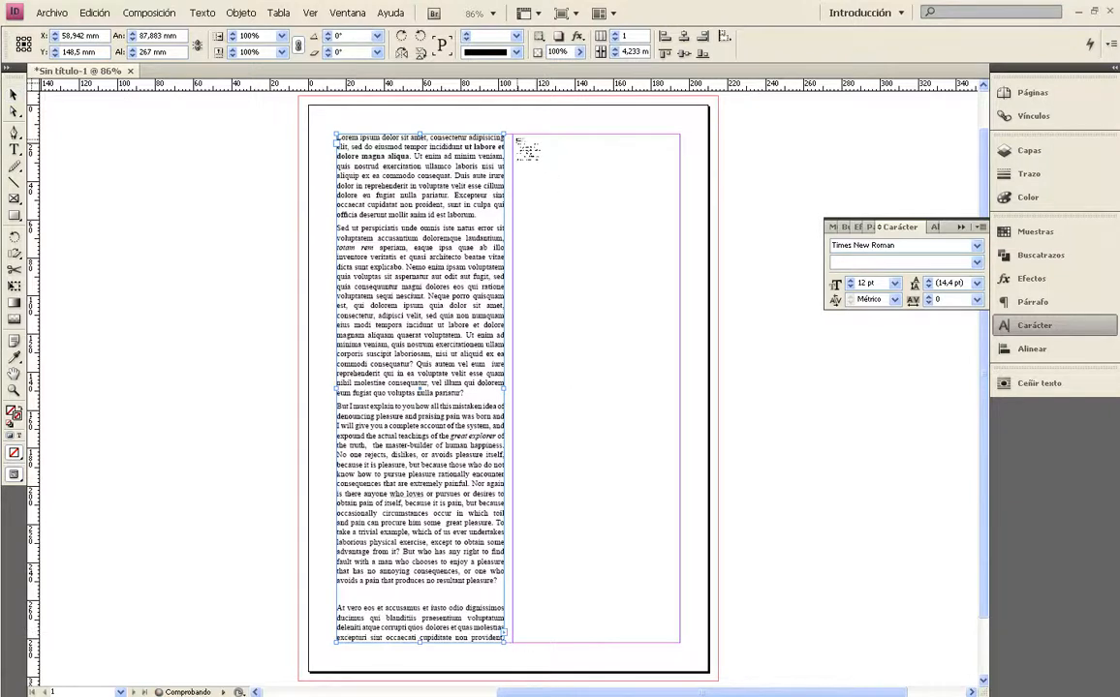
left_click(514, 141)
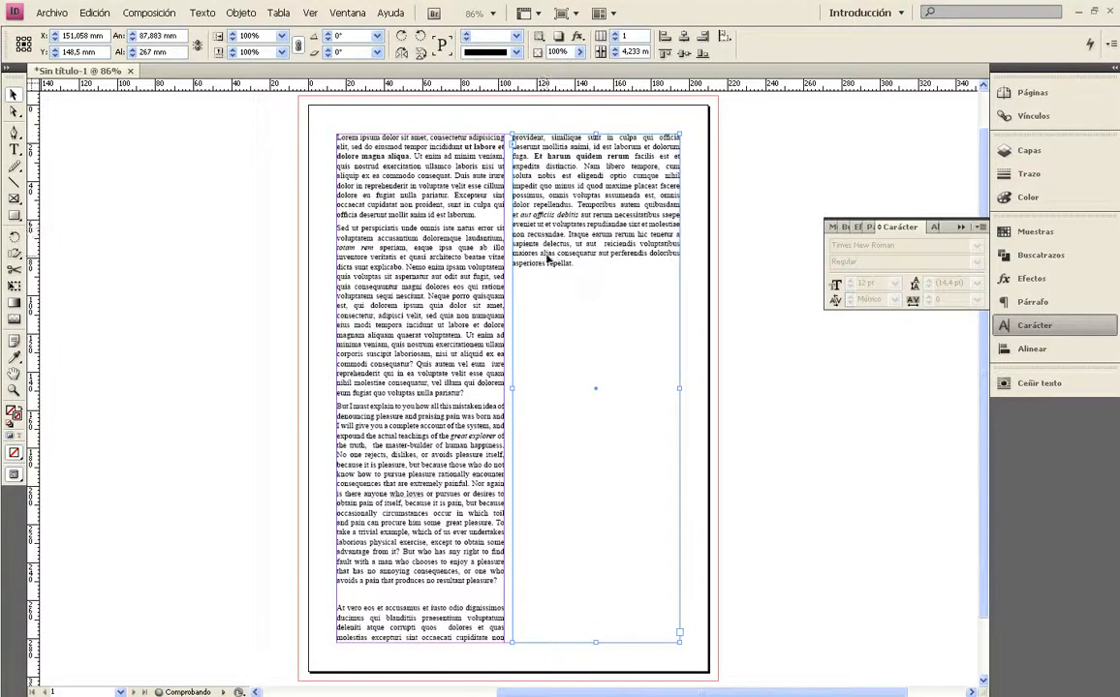
left_click(171, 505)
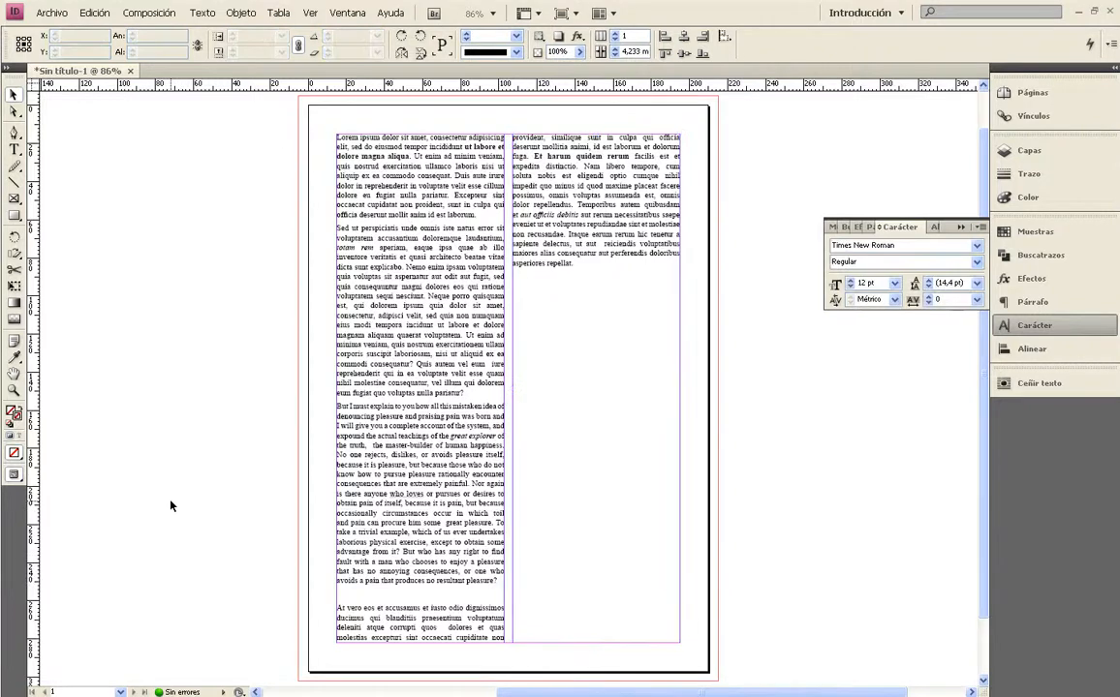
Delete the empty line before the paragraph starting "At vero eos" in the first column
left_click(14, 149)
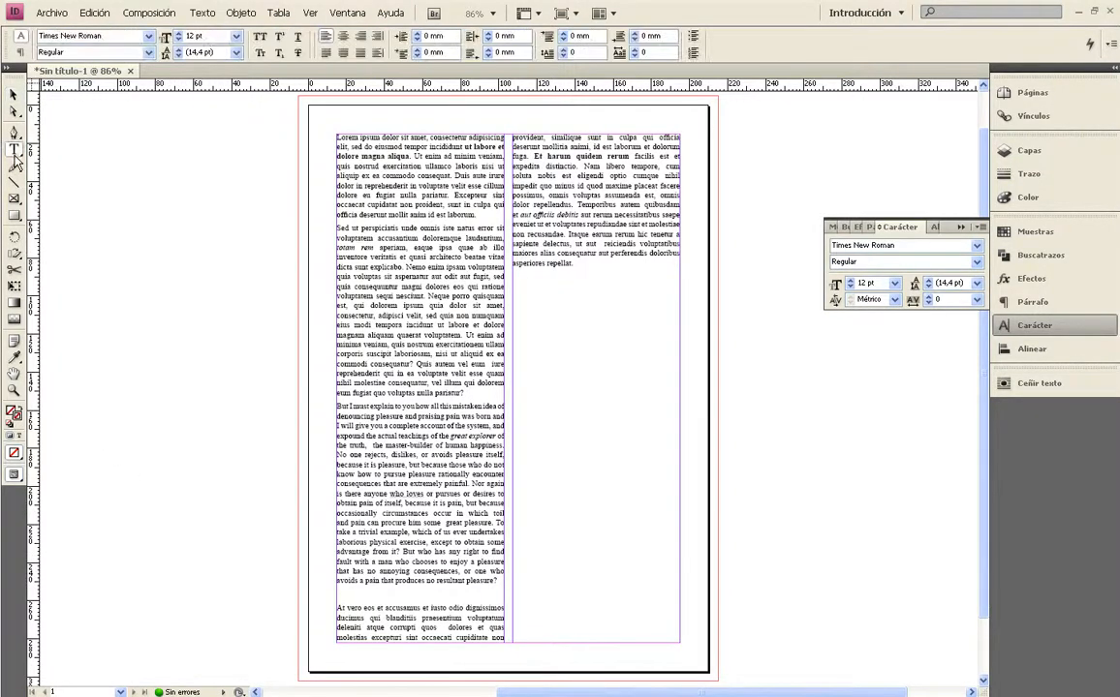
left_click(361, 591)
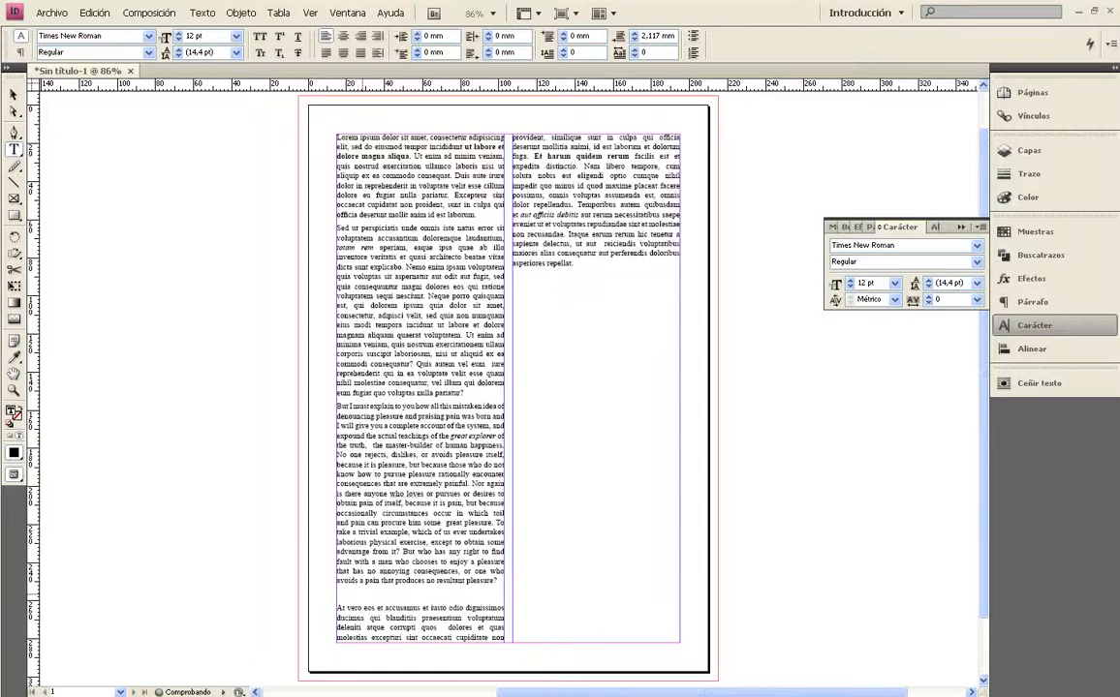
key("BackSpace")
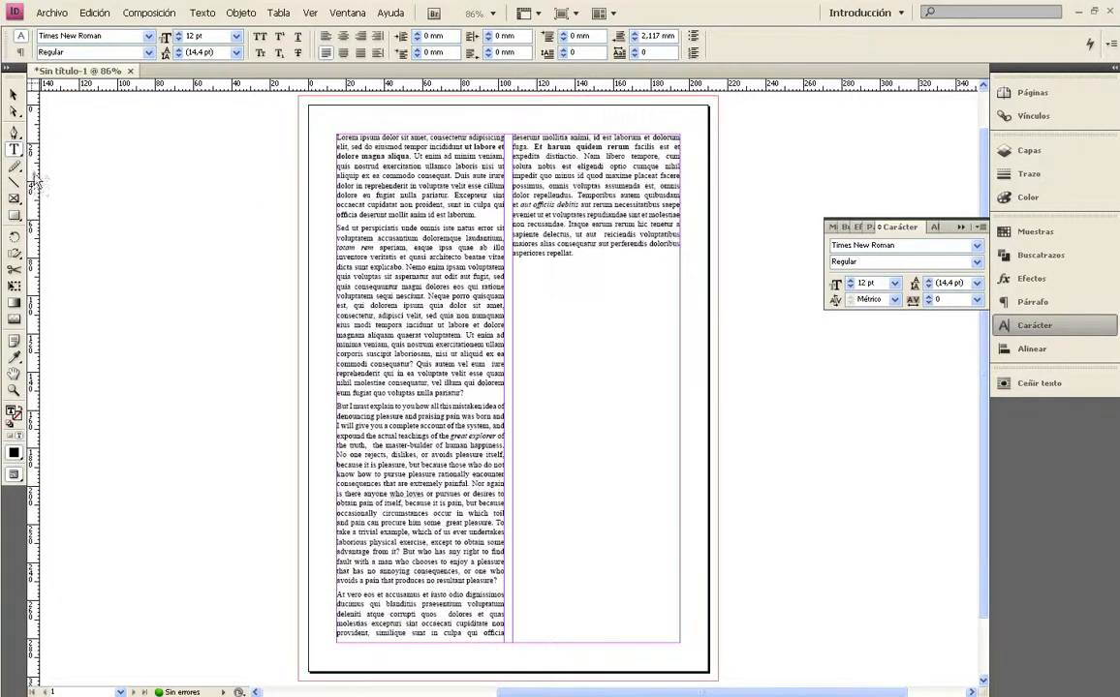
Place the sunset image across both columns at mid-page, about 180 x 135 mm, and fit the picture proportionally to its frame
left_click(14, 94)
left_click(532, 239)
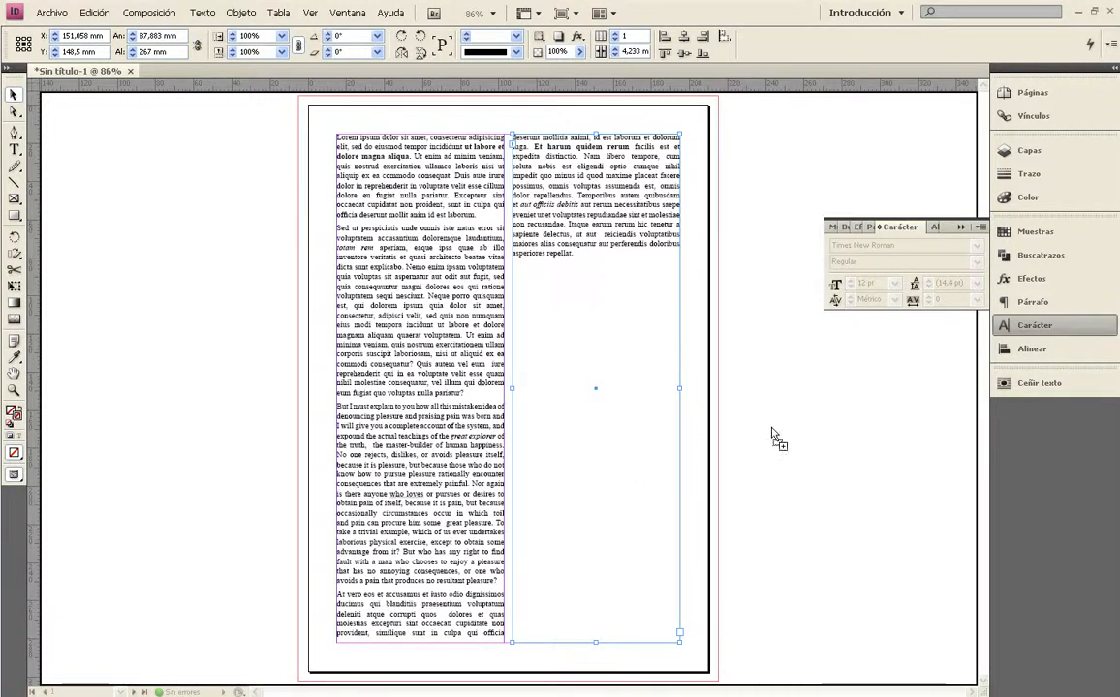
left_click(769, 427)
left_click_drag(816, 491, 390, 317)
left_click_drag(745, 558, 683, 498)
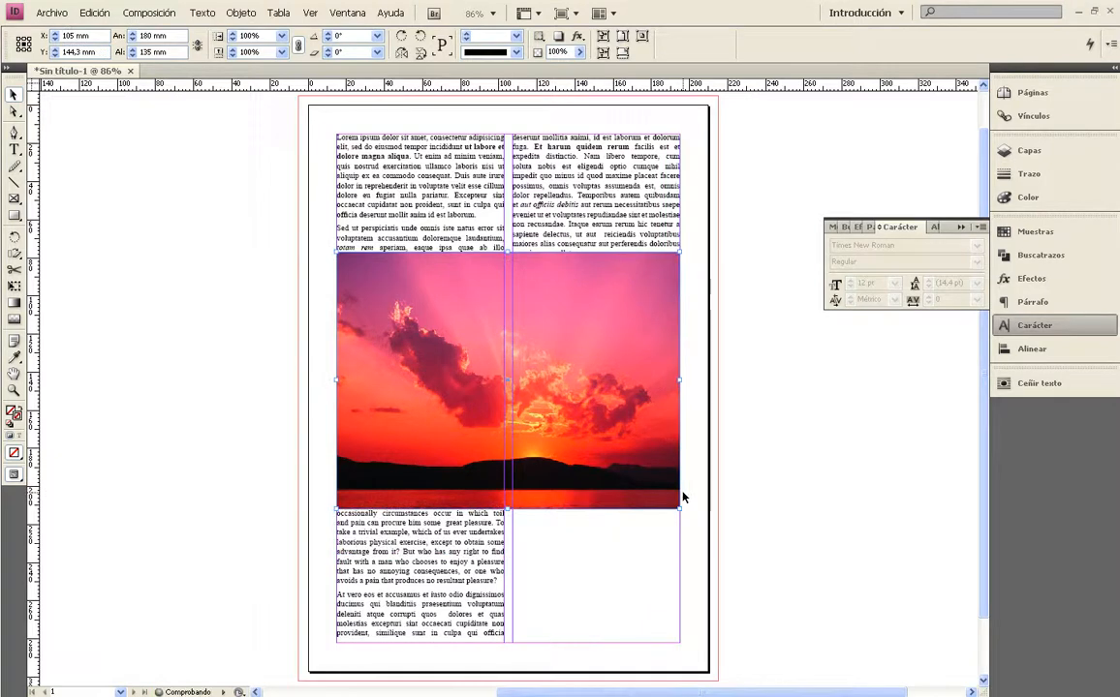
key("ctrl+alt+shift+e")
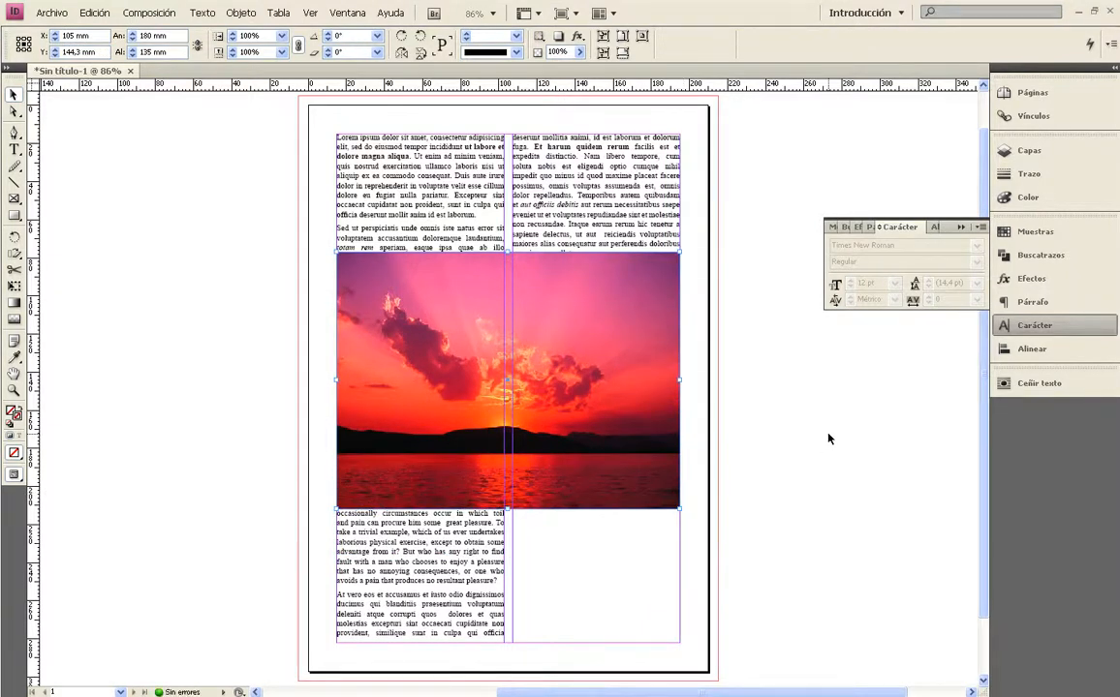
left_click(828, 439)
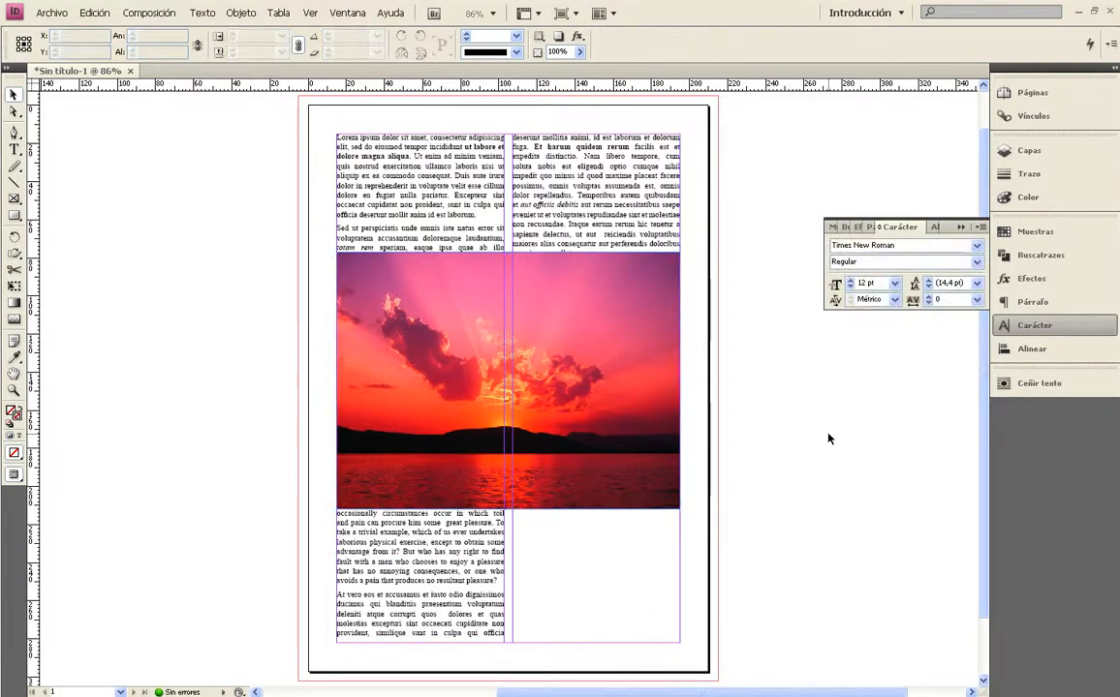
Apply text wrap around the bounding box of the sunset image
left_click(491, 333)
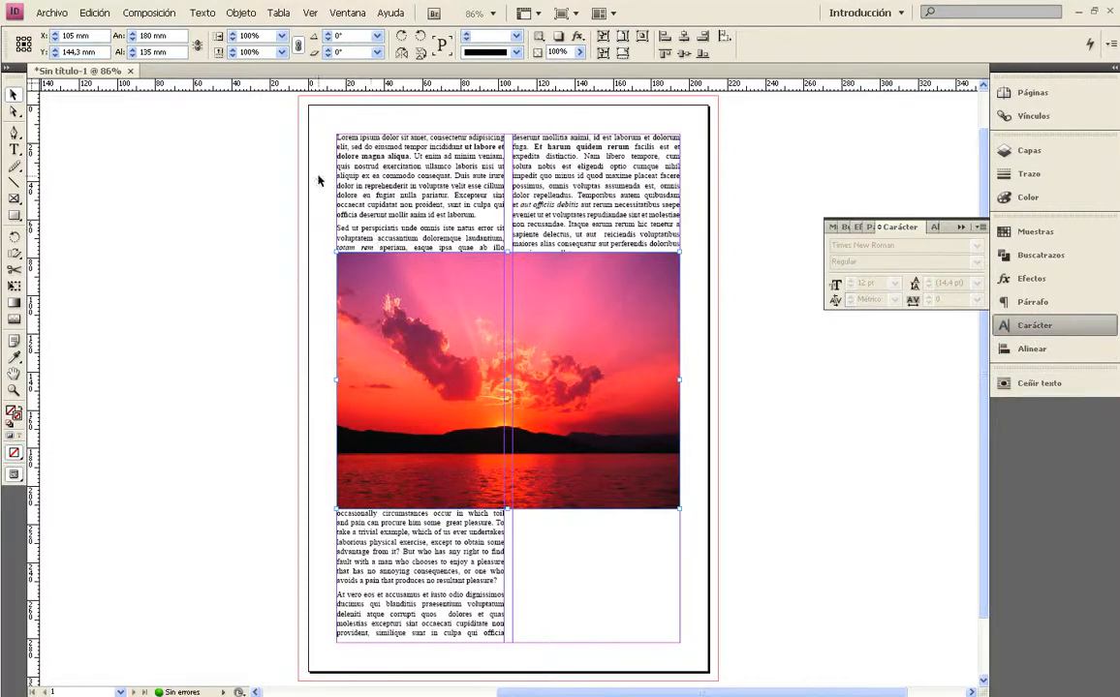
left_click(348, 13)
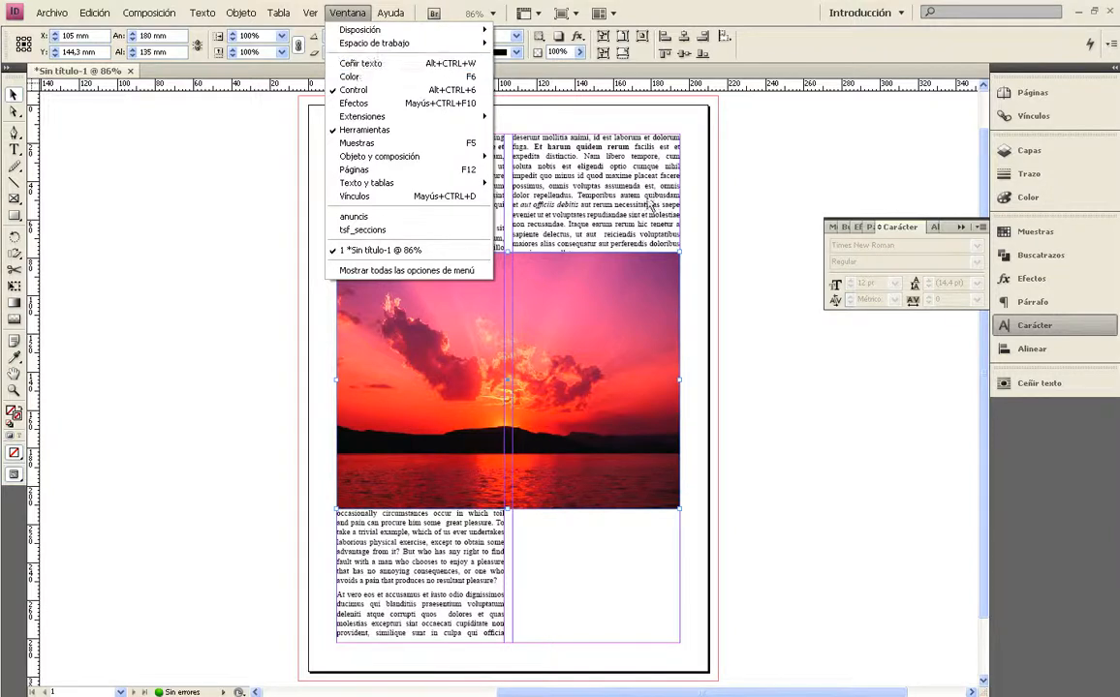
left_click(1029, 385)
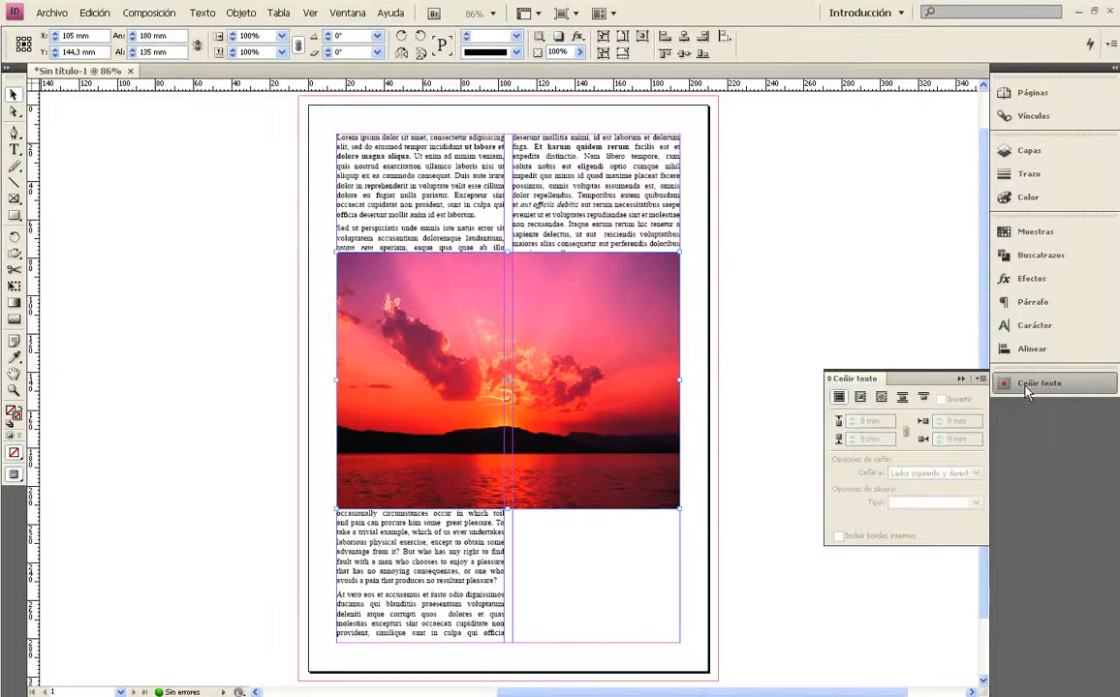
left_click(860, 398)
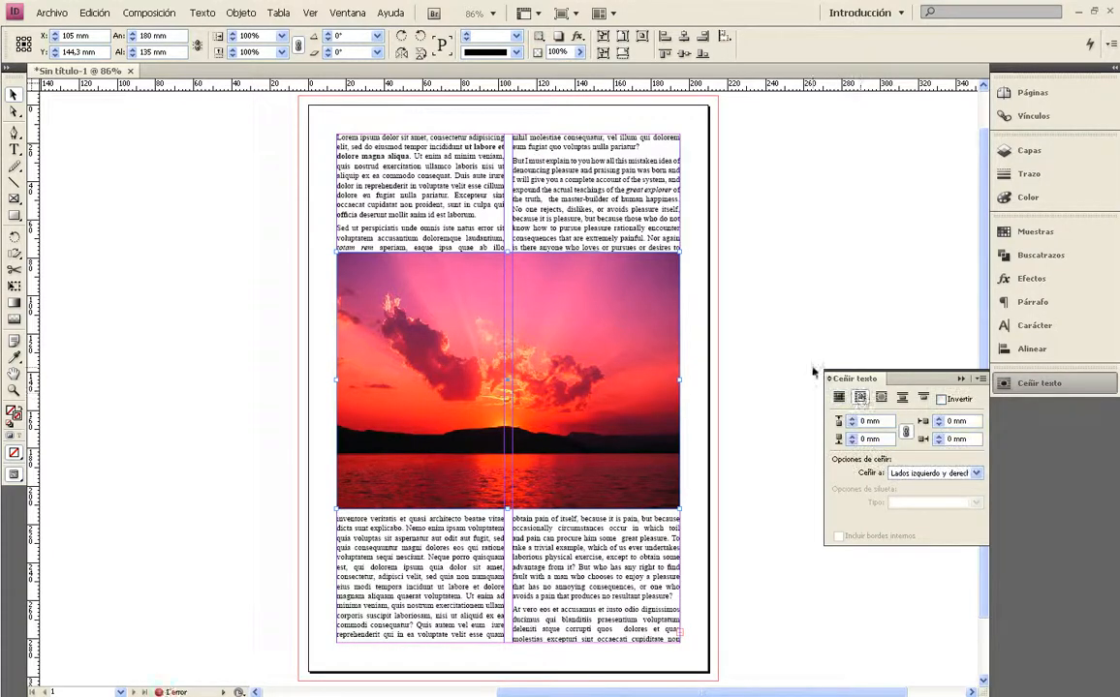
left_click(796, 279)
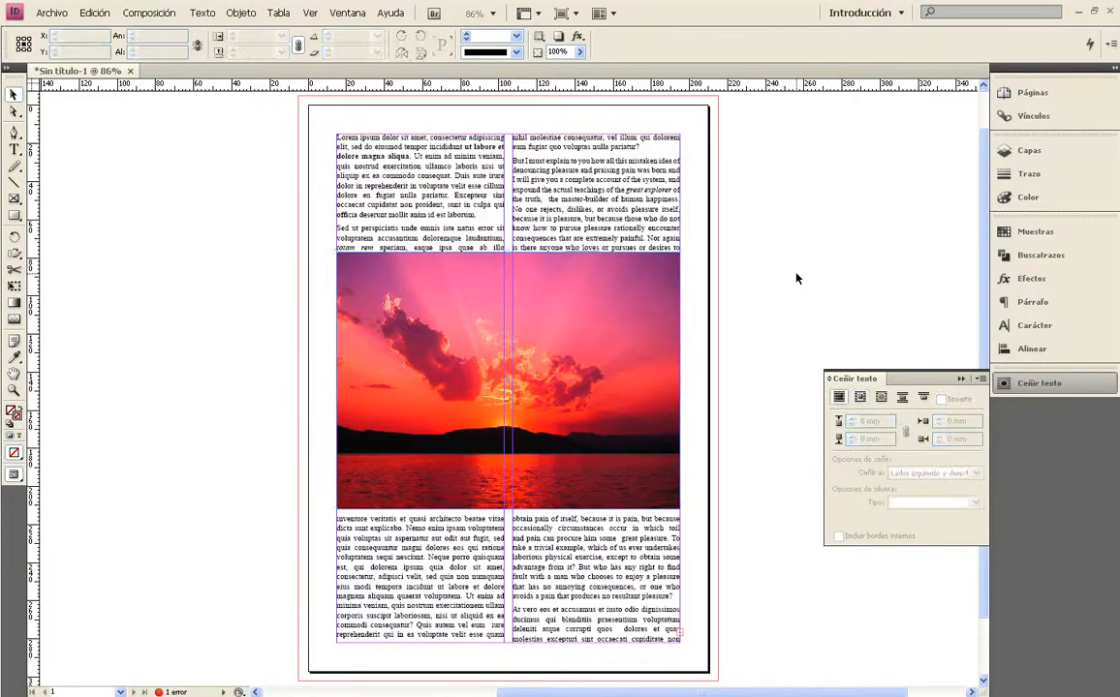
Set the sunset image's text wrap offset to 1 mm on all four sides
left_click(479, 337)
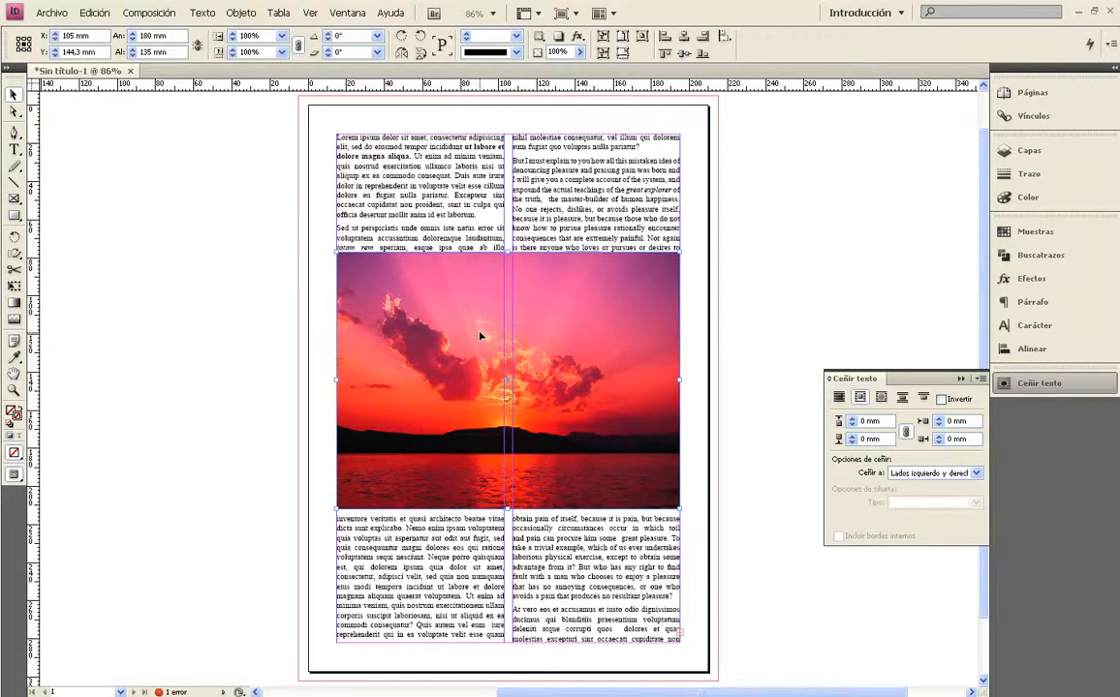
left_click(851, 423)
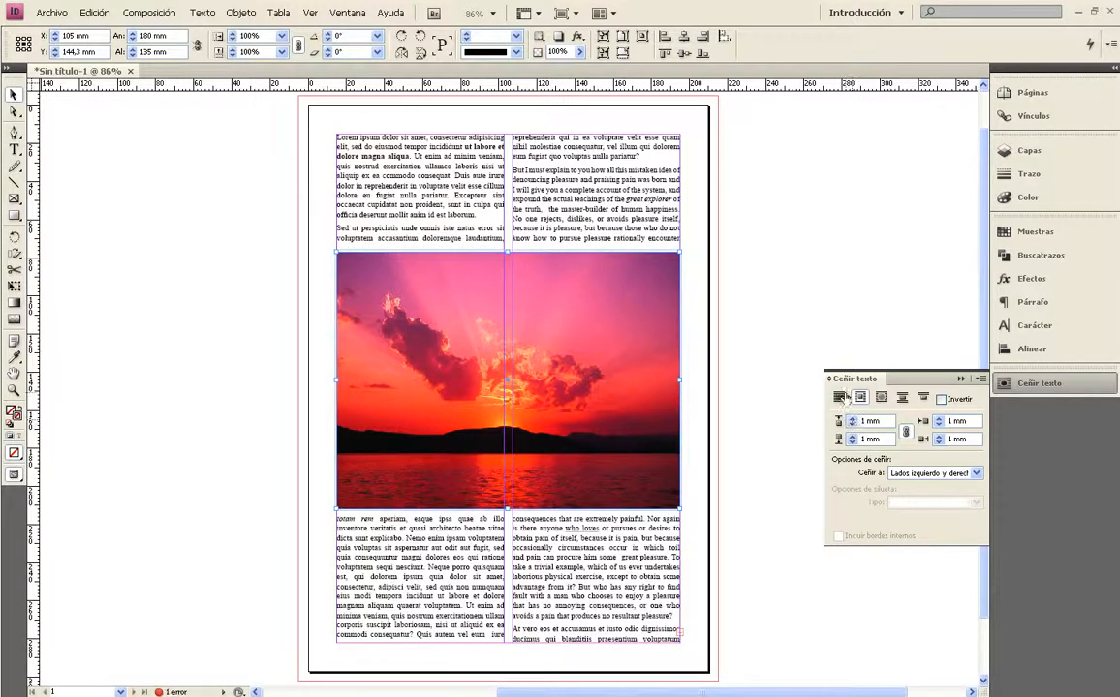
left_click(813, 206)
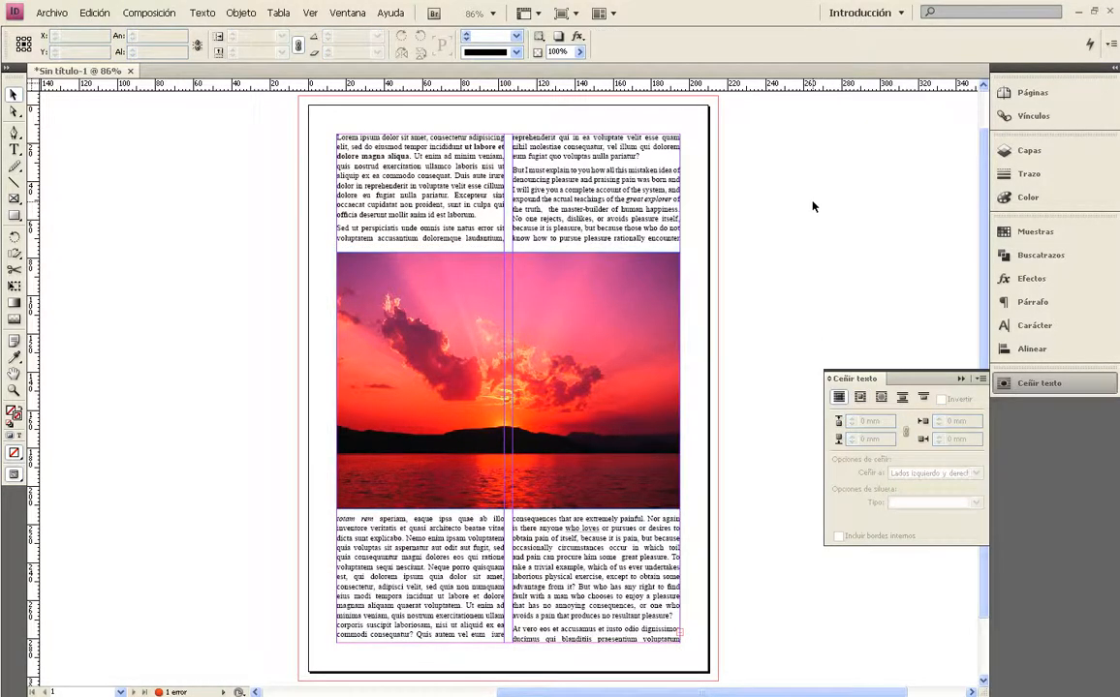
Put the text cursor in the first column's opening paragraph and bring up the character formatting settings
left_click(650, 618)
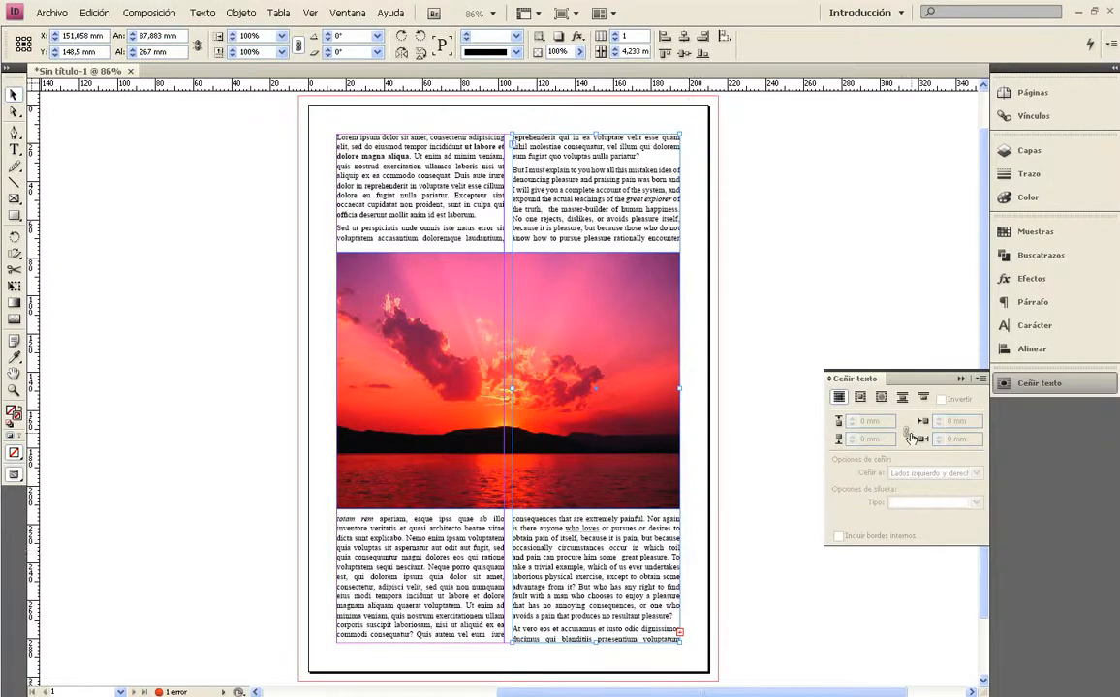
left_click(14, 149)
left_click(365, 155)
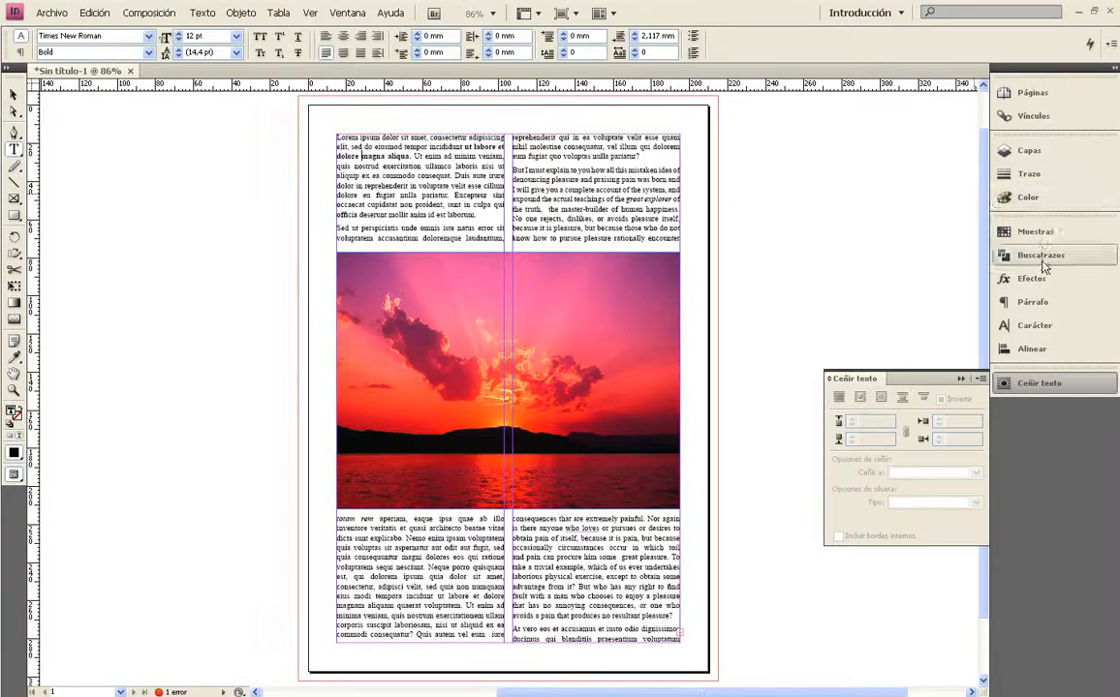
left_click(1042, 306)
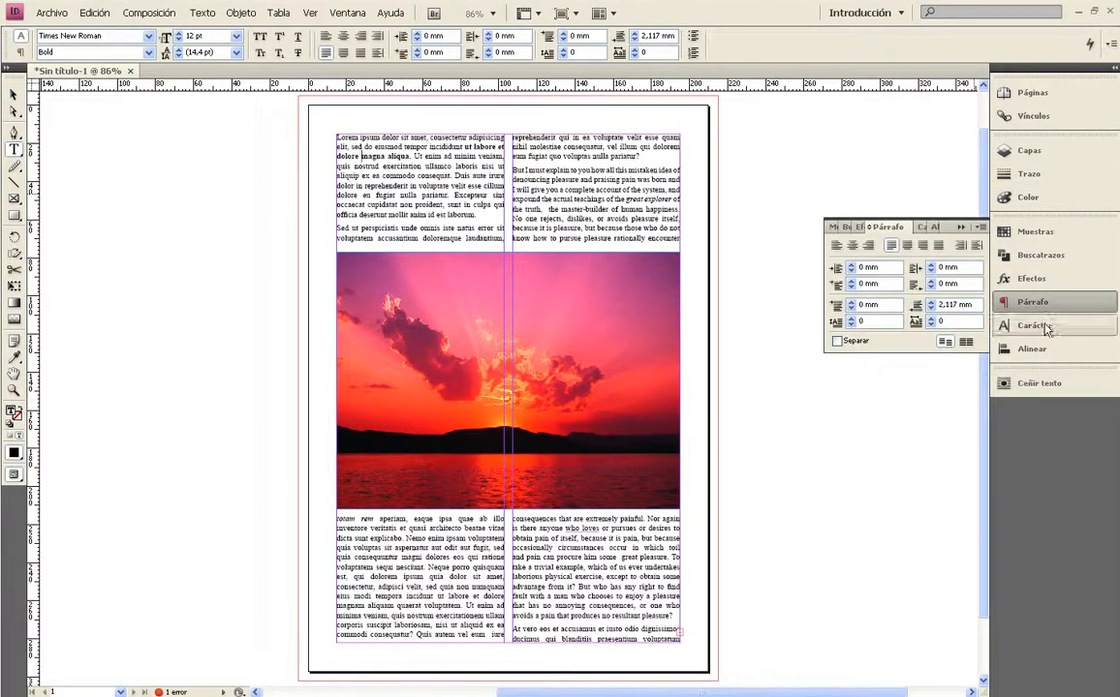
left_click(1034, 325)
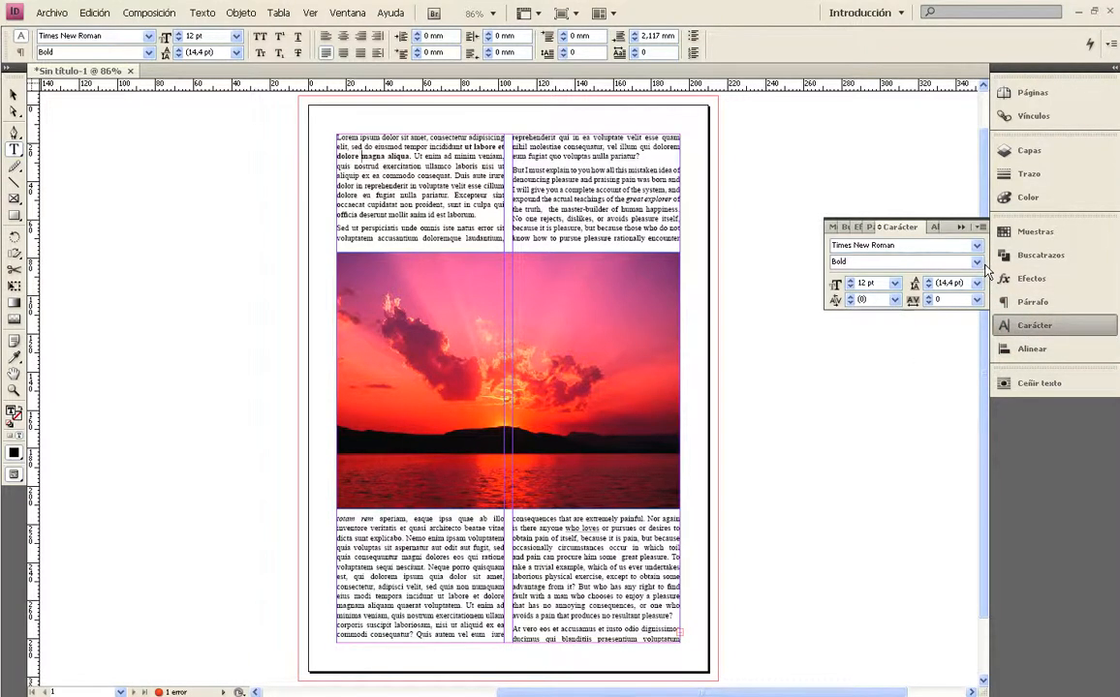
left_click(850, 286)
left_click_drag(336, 134, 696, 635)
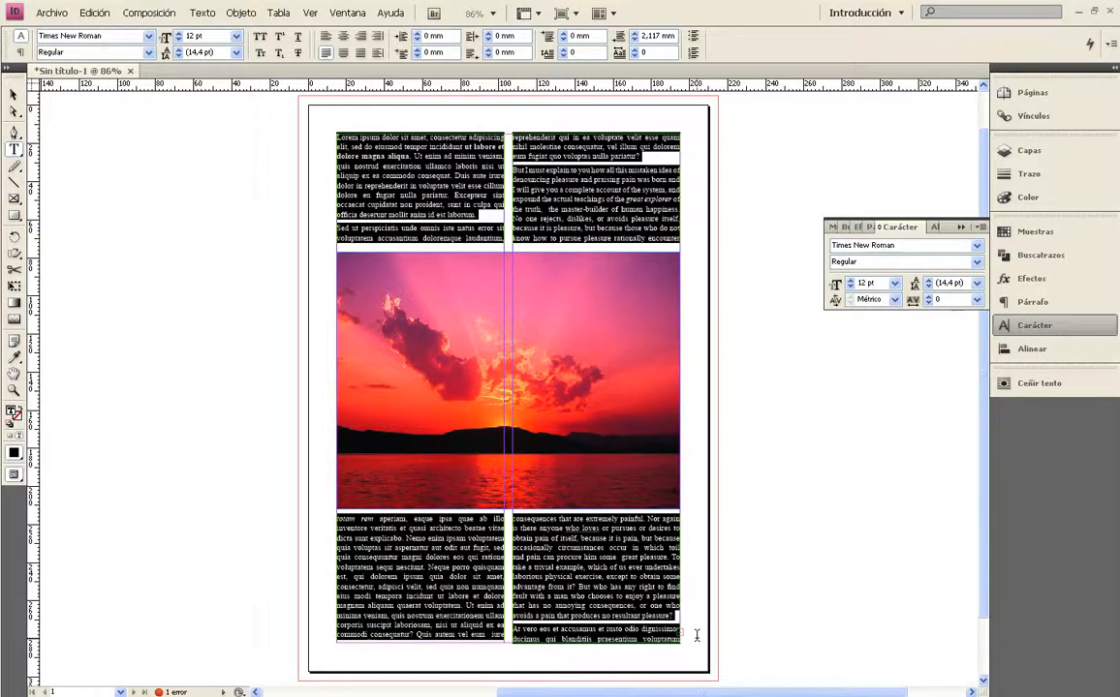
left_click(14, 95)
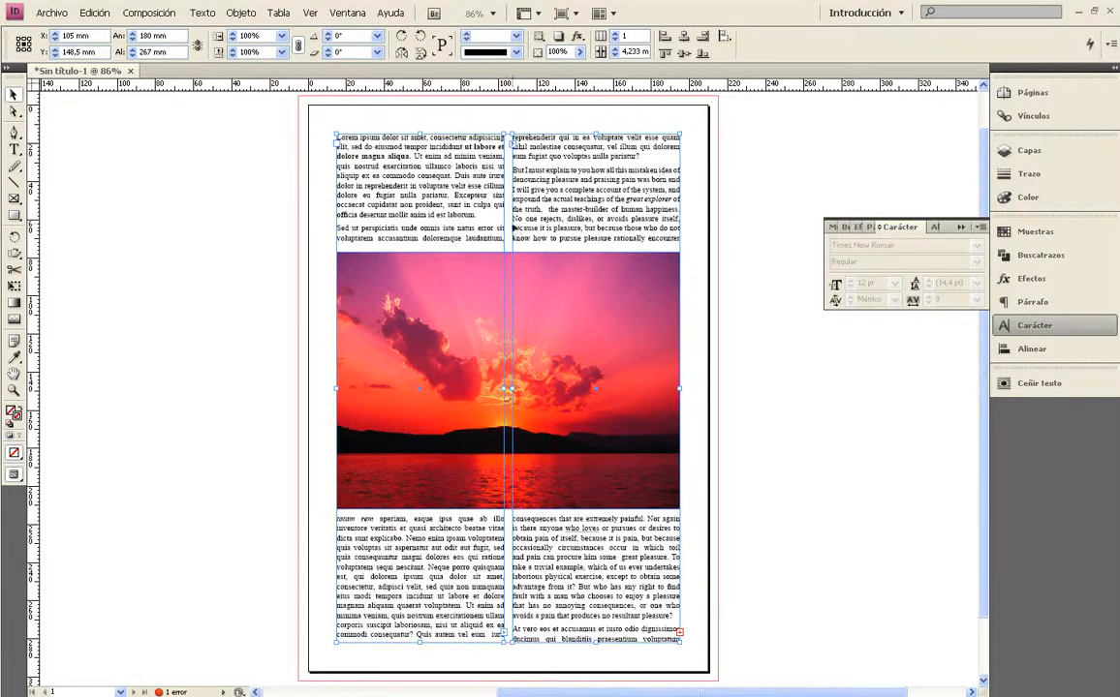
left_click(15, 148)
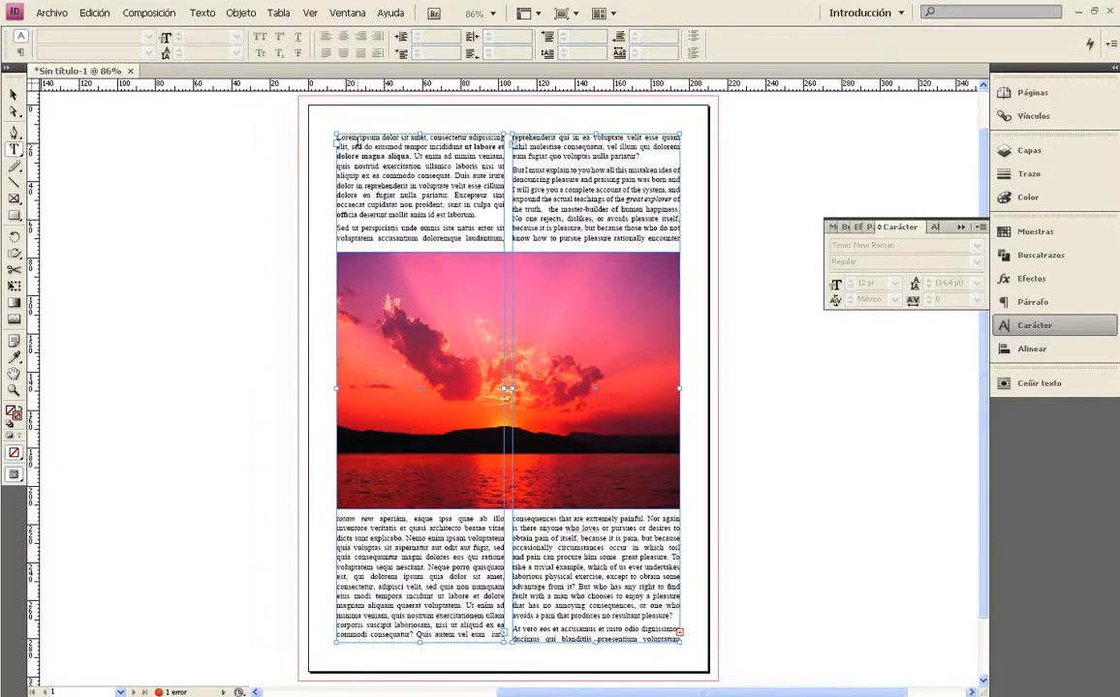
left_click(14, 95)
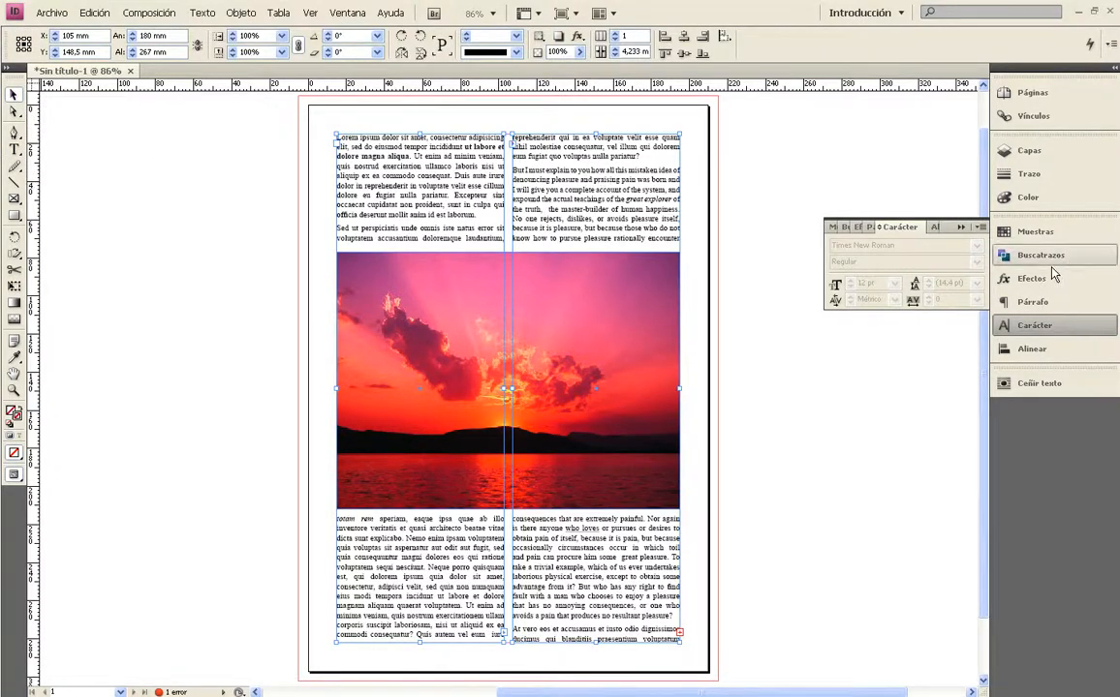
left_click(15, 150)
left_click_drag(337, 136, 616, 592)
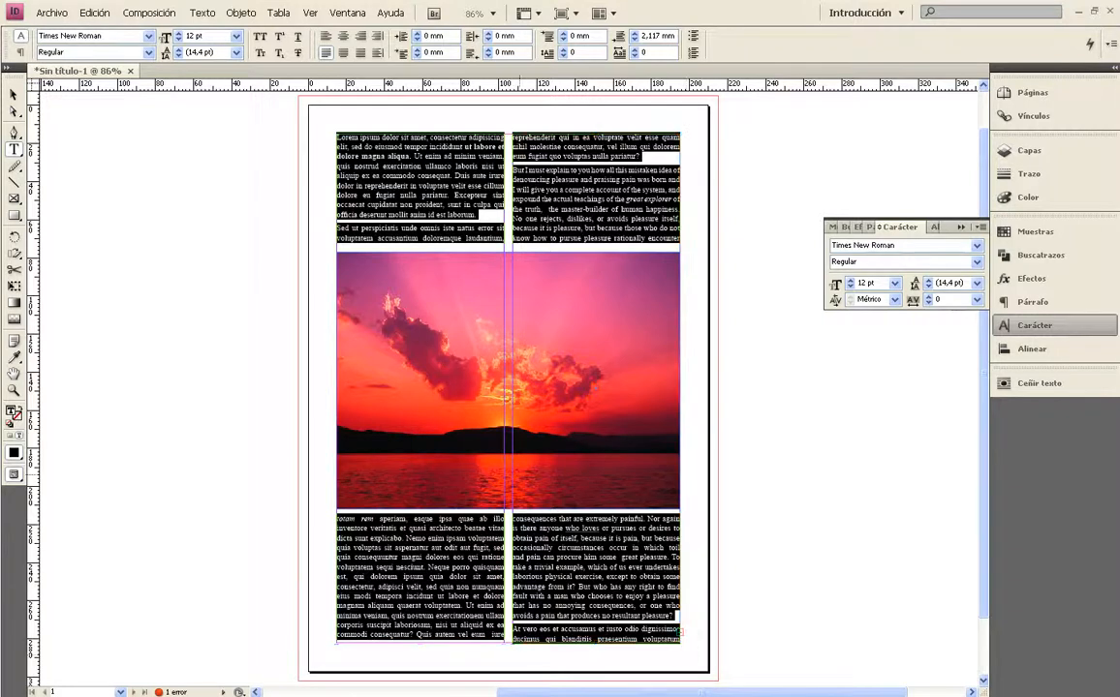
Move the sunset image off the text columns onto the pasteboard beside the page
left_click(14, 94)
left_click(422, 286)
left_click_drag(421, 286, 774, 321)
Select all the text in the threaded columns and set its font size to 11 pt
left_click(518, 203)
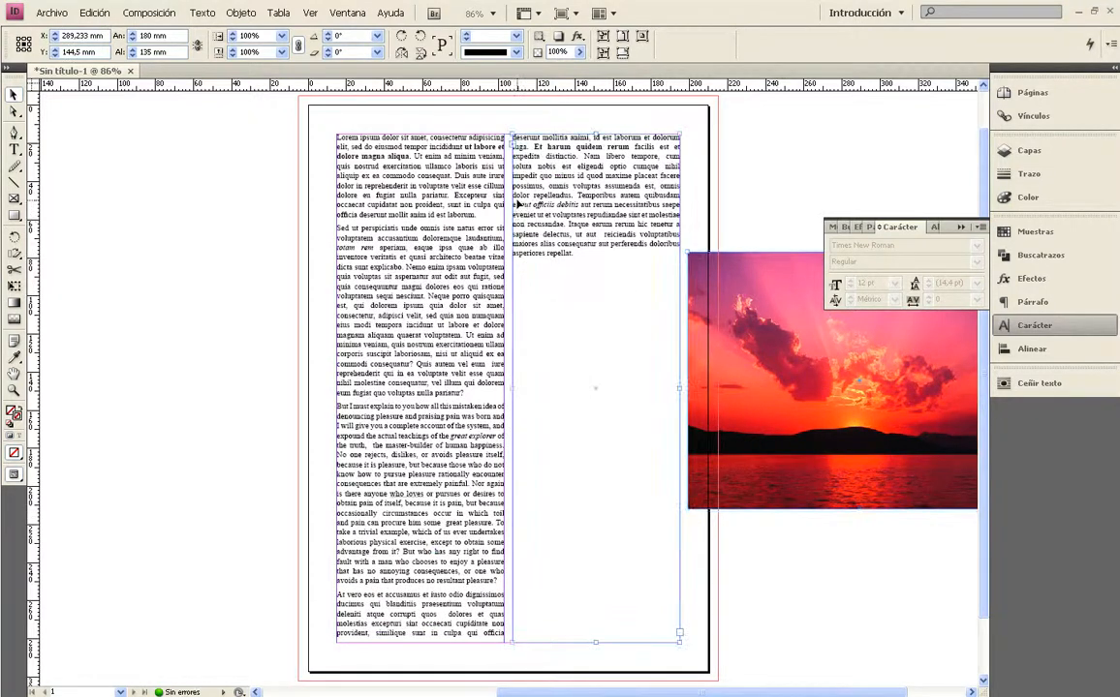
left_click(360, 204)
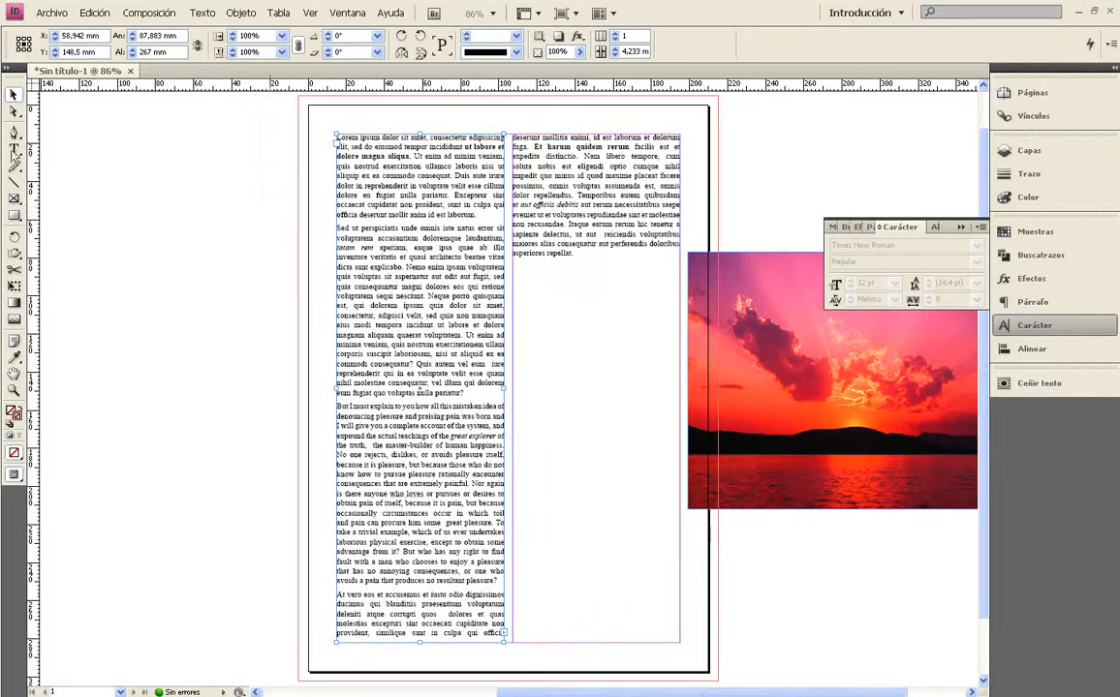
left_click(14, 148)
left_click_drag(513, 138, 547, 204)
key("ctrl+a")
left_click(850, 287)
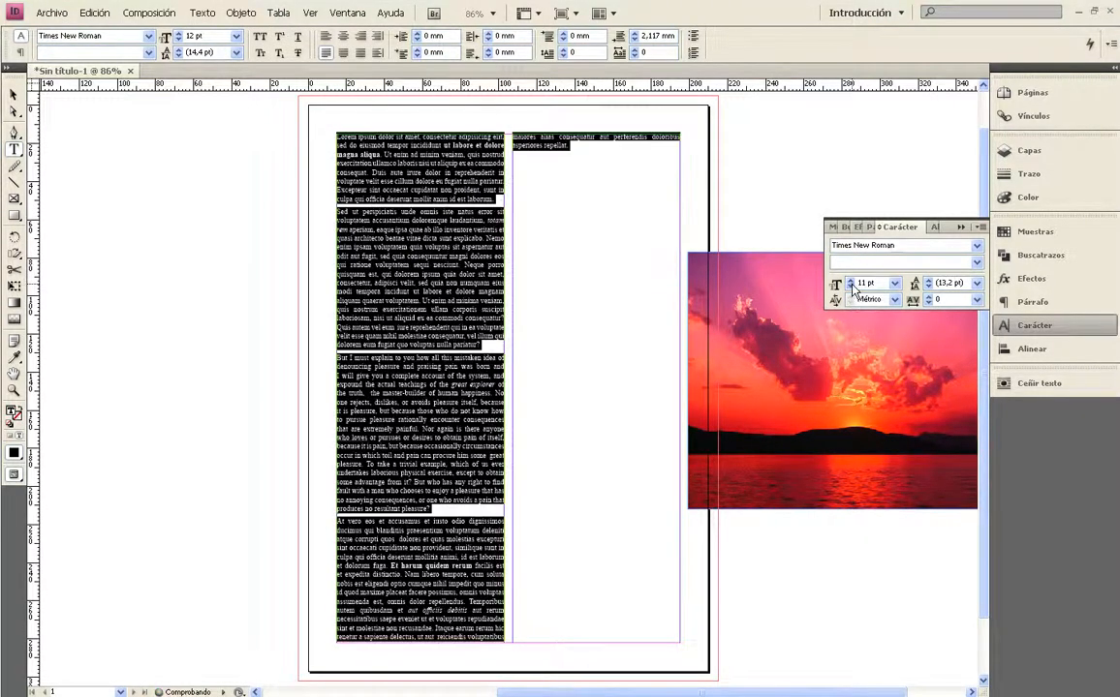
Move the sunset image back across both columns, centred at about X 105 mm, Y 121 mm
left_click(15, 95)
left_click_drag(823, 407, 476, 361)
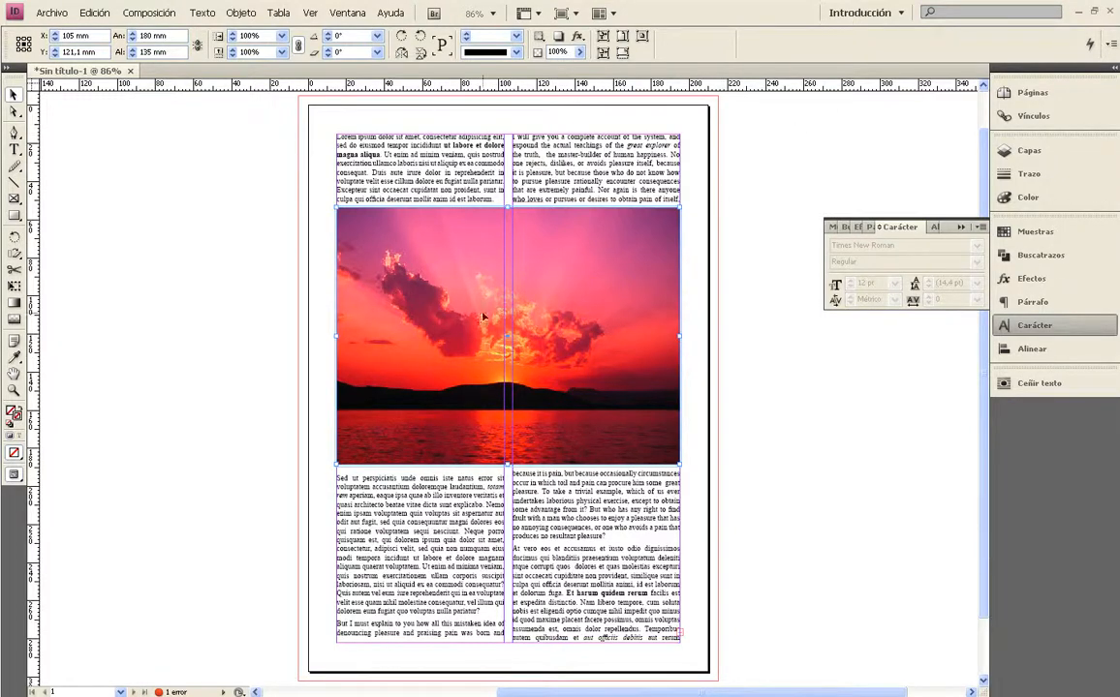
left_click(767, 250)
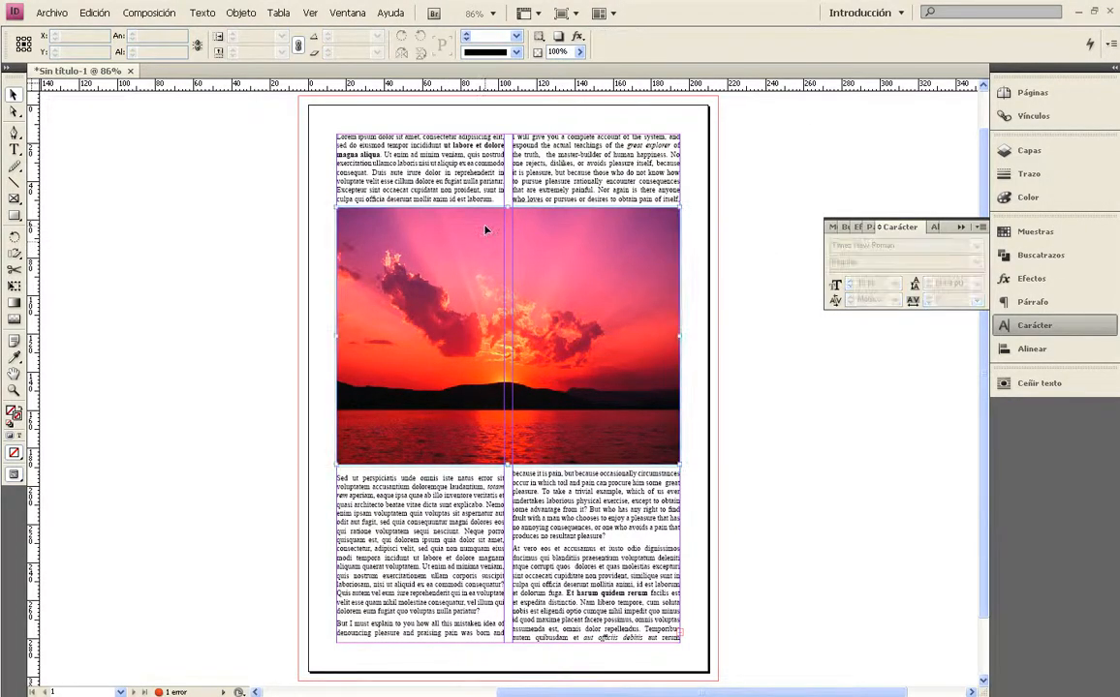
Crop the sunset frame's top edge down to about 124 mm high and move the image to the top margin of the columns
left_click(486, 229)
left_click_drag(507, 209, 509, 230)
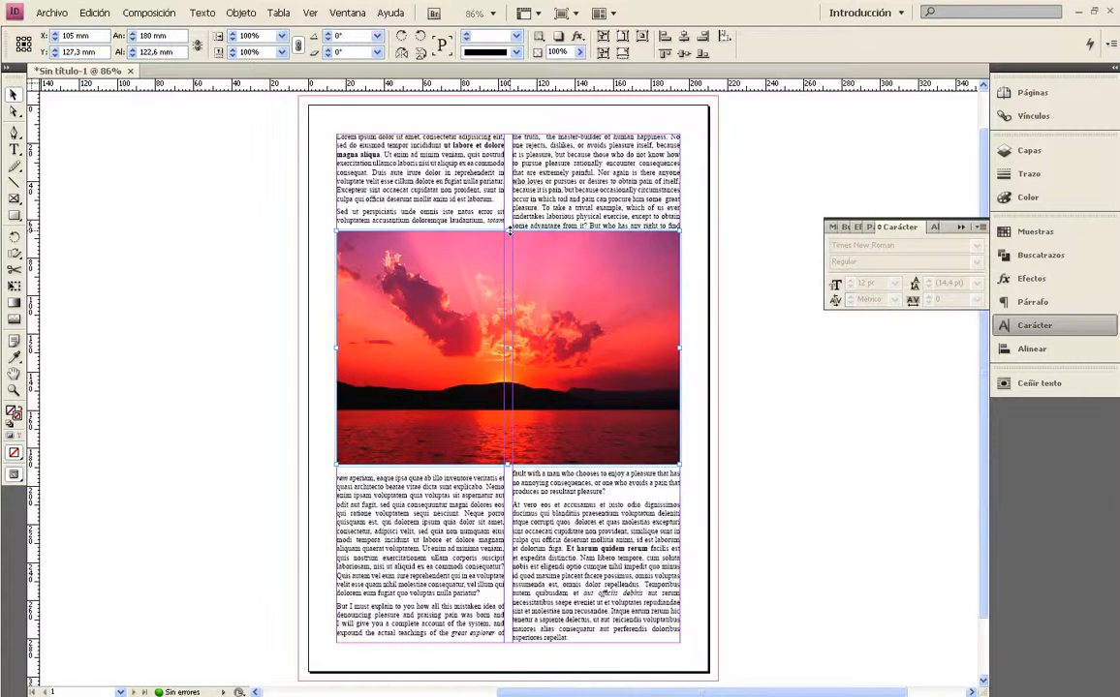
mouse_move(509, 230)
left_mouse_down()
mouse_move(511, 213)
mouse_move(510, 229)
left_mouse_up()
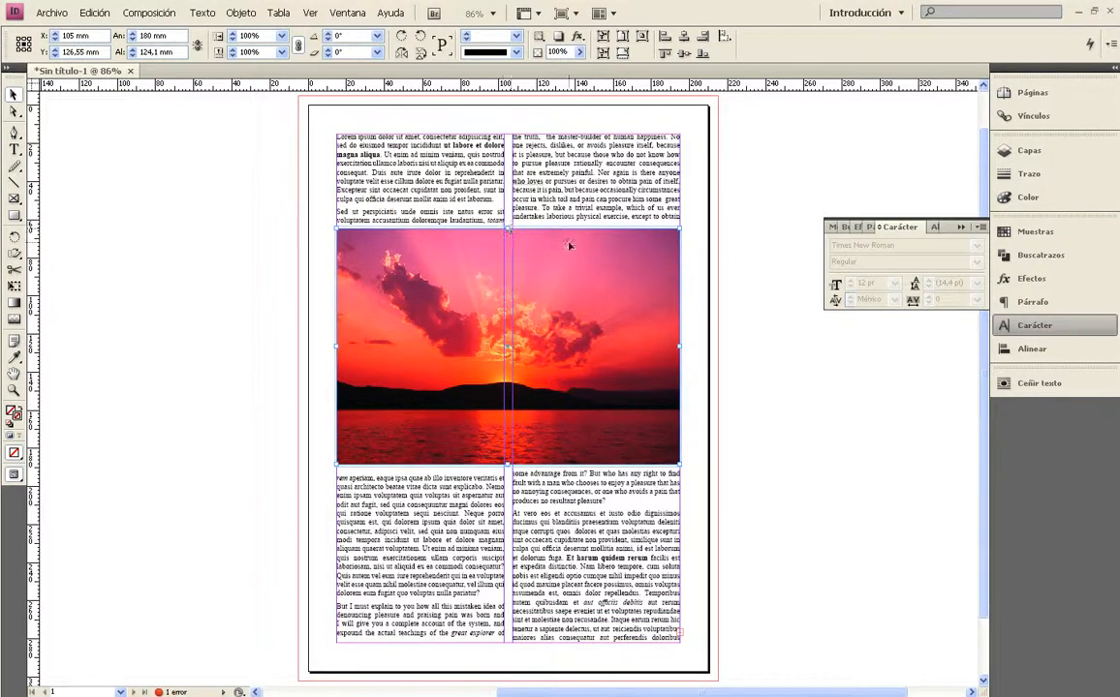
left_click(744, 239)
left_click_drag(577, 304, 577, 212)
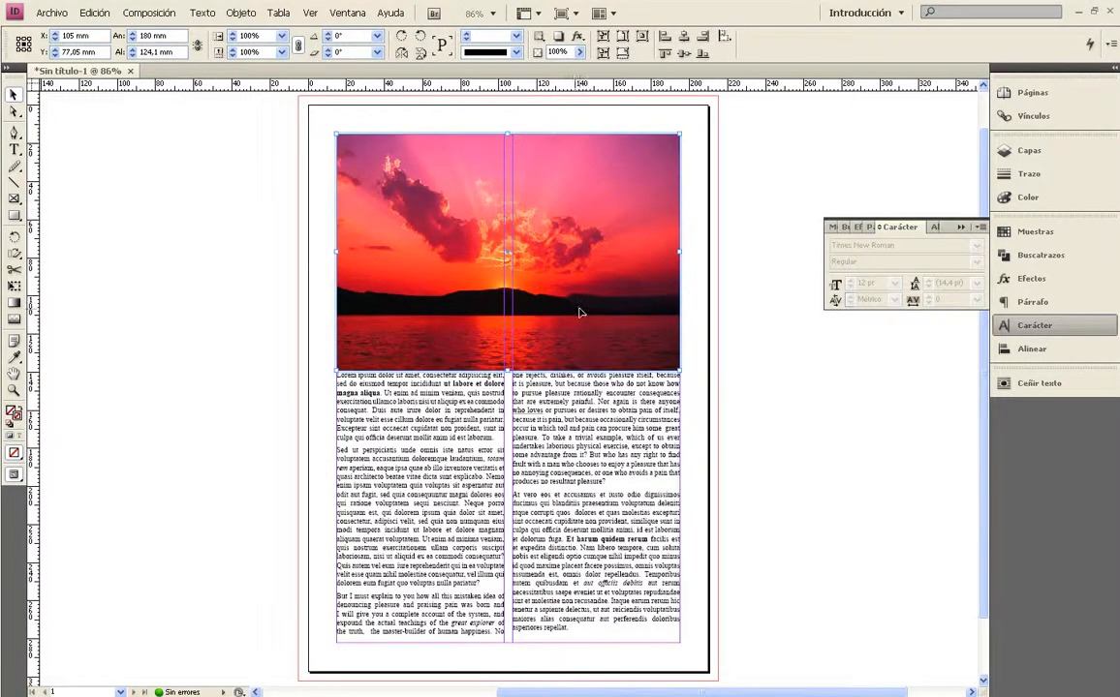
Set the sunset image's text wrap offset to 4 mm on all sides
left_click(1007, 383)
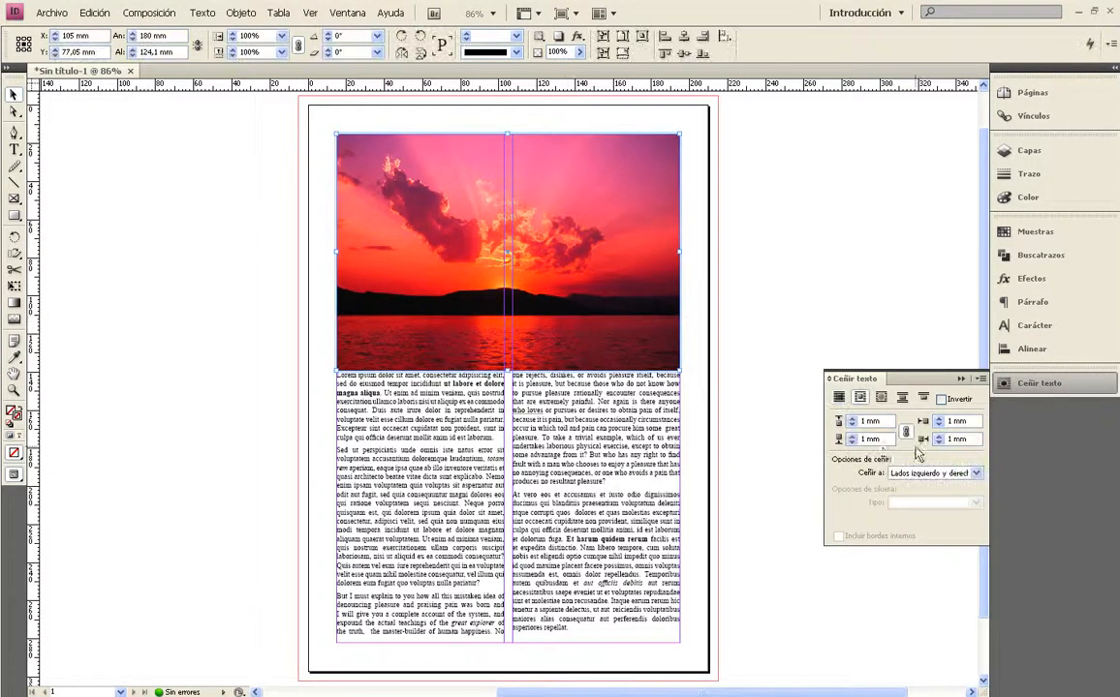
left_click(851, 437)
left_click(852, 437)
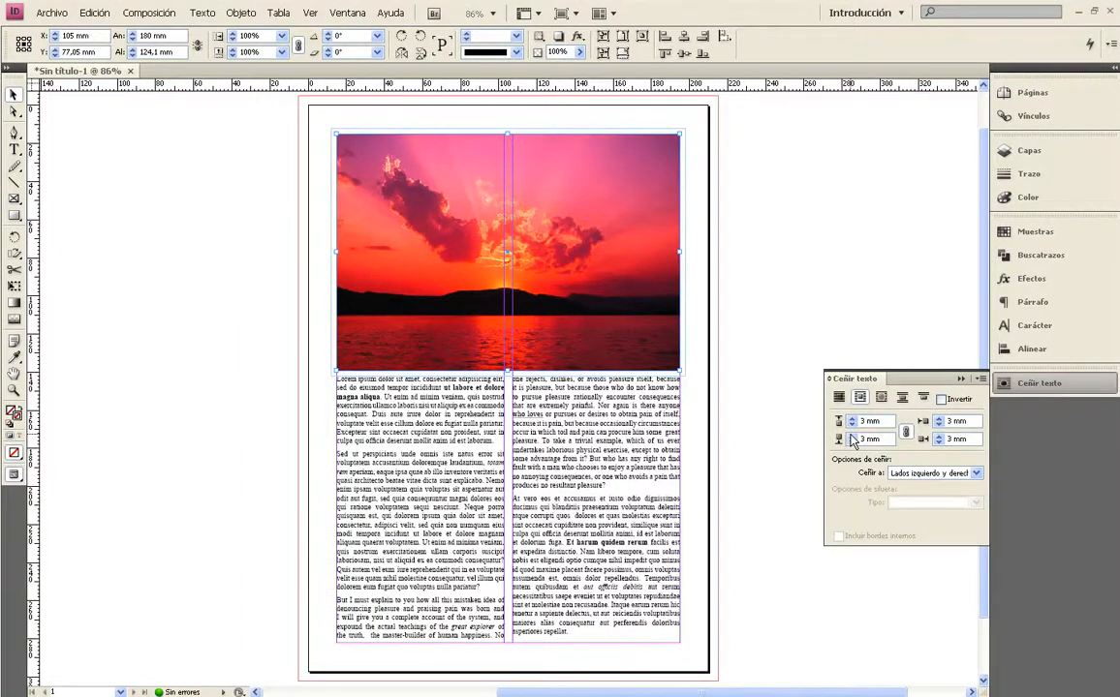
left_click(852, 437)
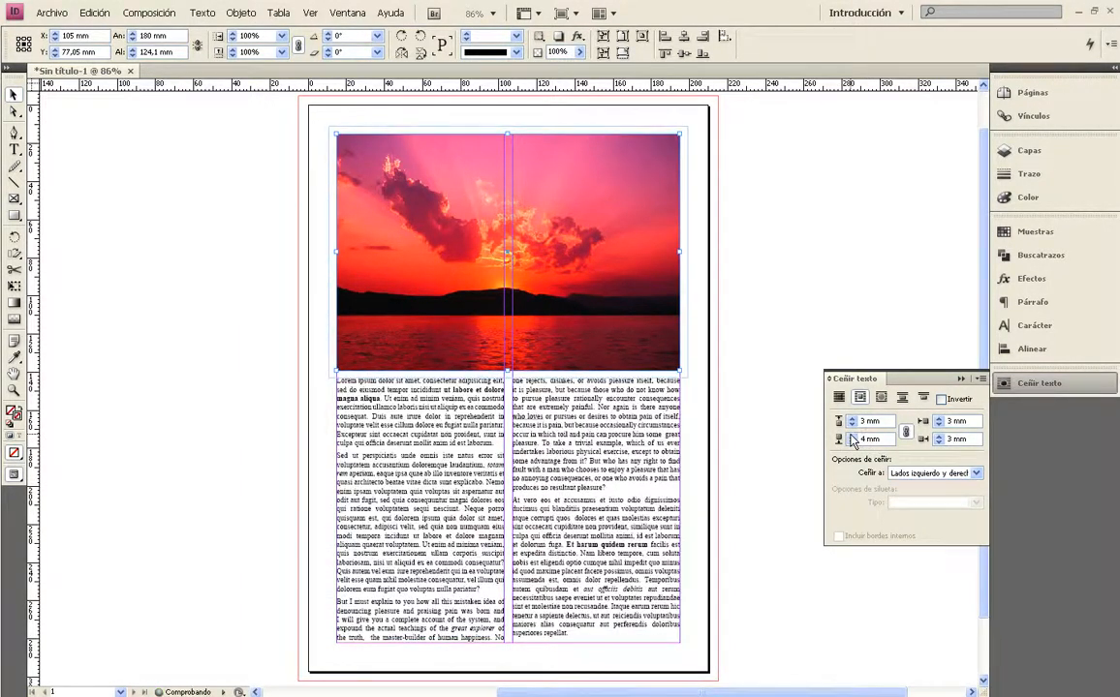
left_click(770, 281)
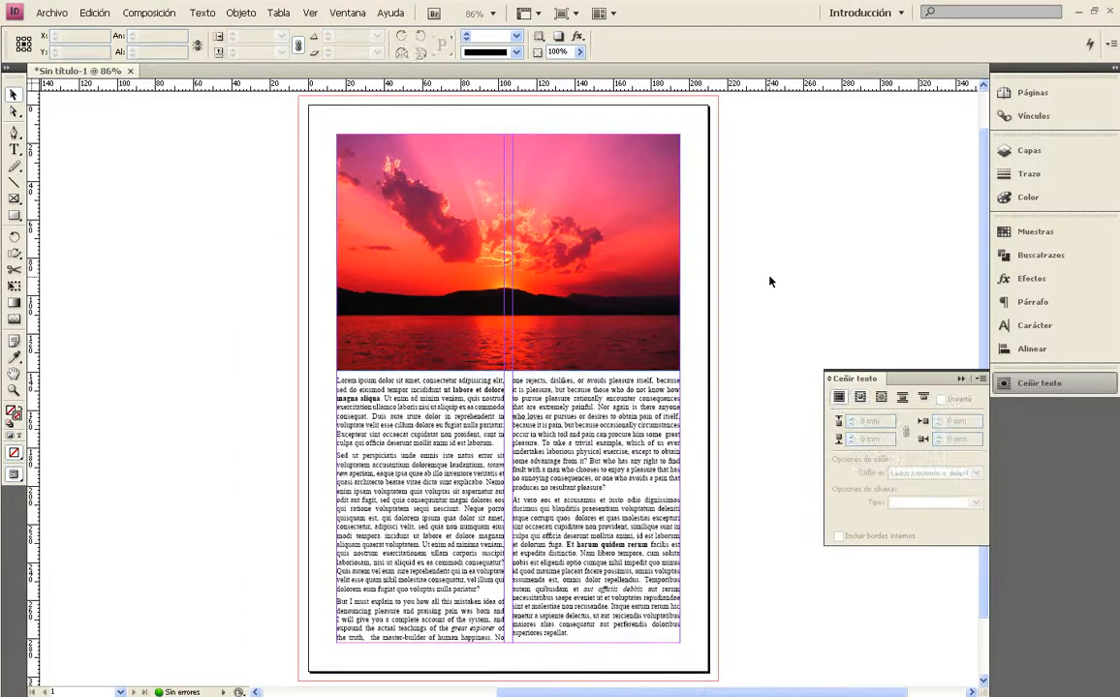
Move the sunset image up to the top bleed line and widen its frame to both side bleed lines, 220 mm wide
left_click(467, 236)
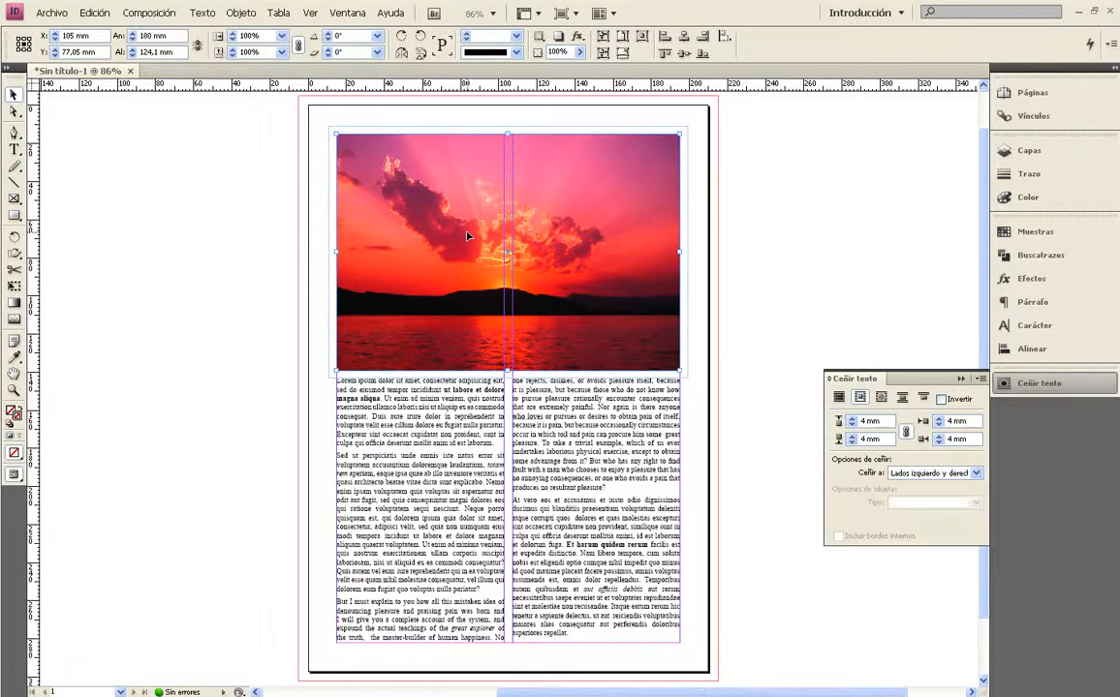
left_click_drag(469, 243, 465, 211)
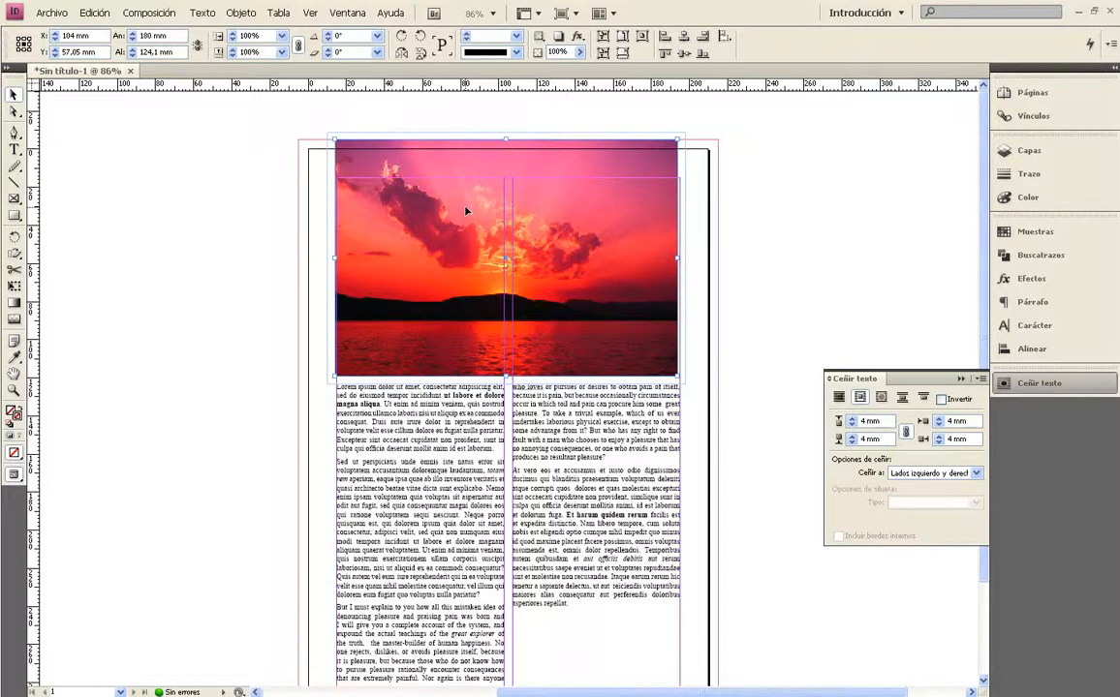
left_click_drag(679, 259, 718, 269)
left_click_drag(332, 258, 299, 256)
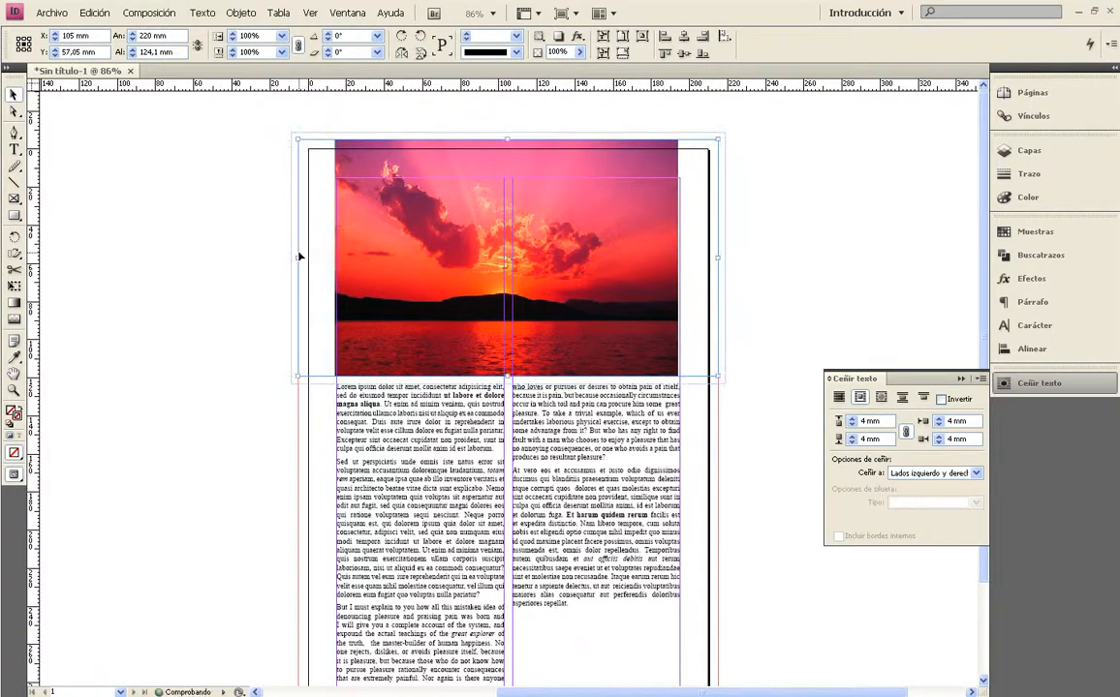
Scale the picture inside its frame proportionally to 220 × 165 mm so it fills the frame's full width
left_click(14, 109)
left_click(330, 143)
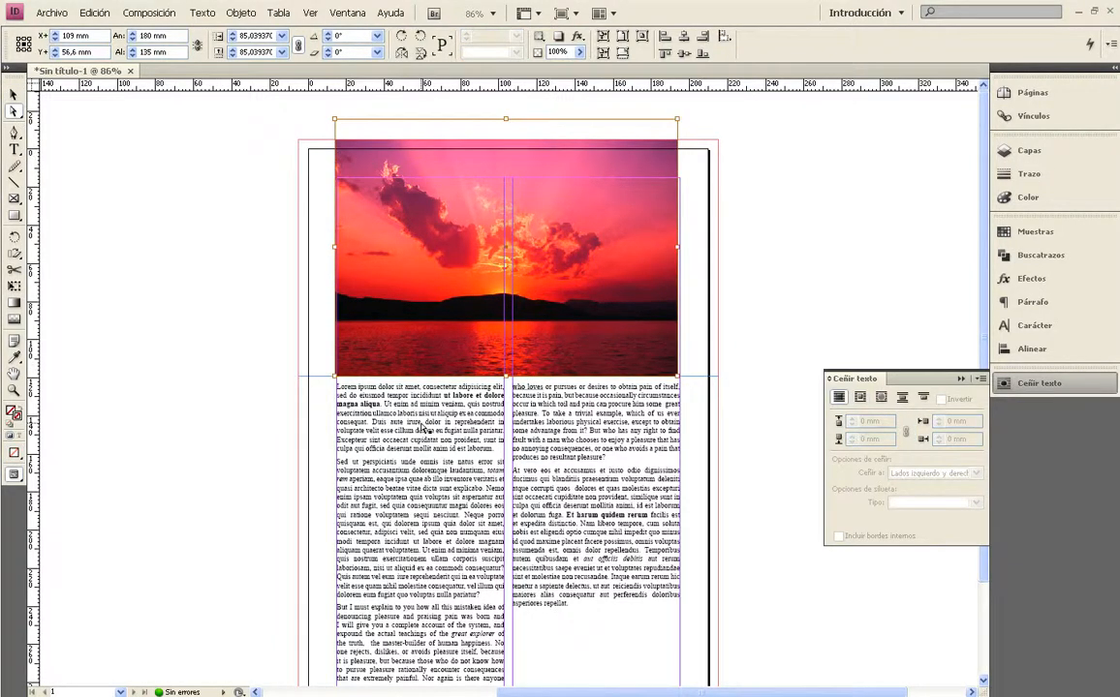
left_click_drag(338, 372, 297, 403)
left_click_drag(677, 403, 718, 425)
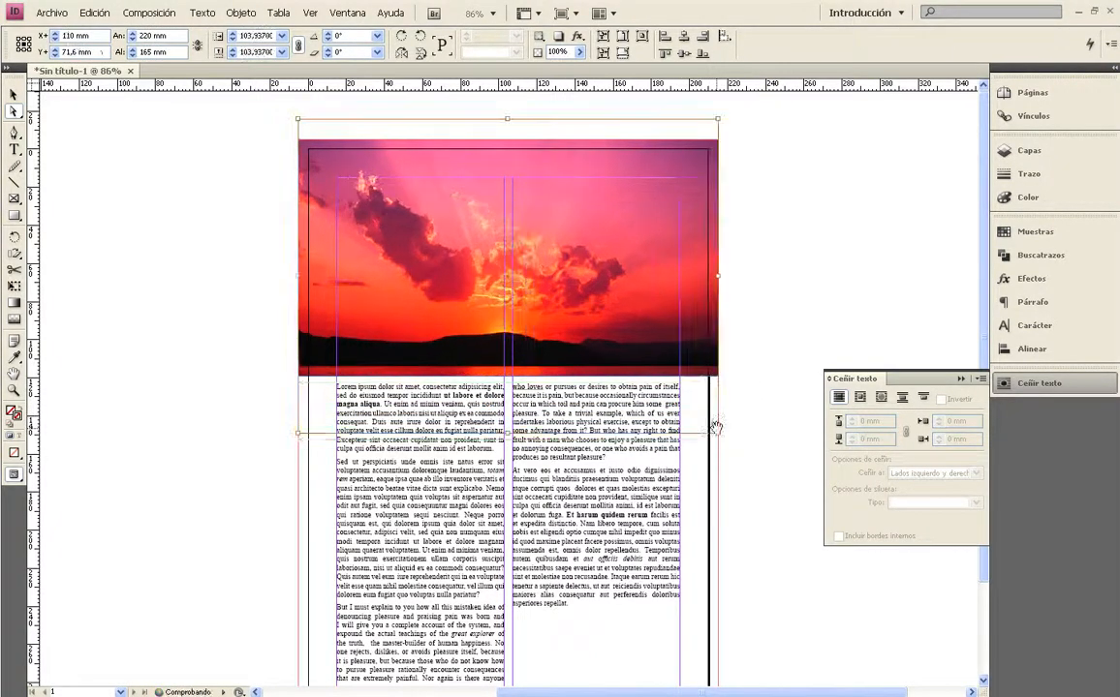
left_click(790, 275)
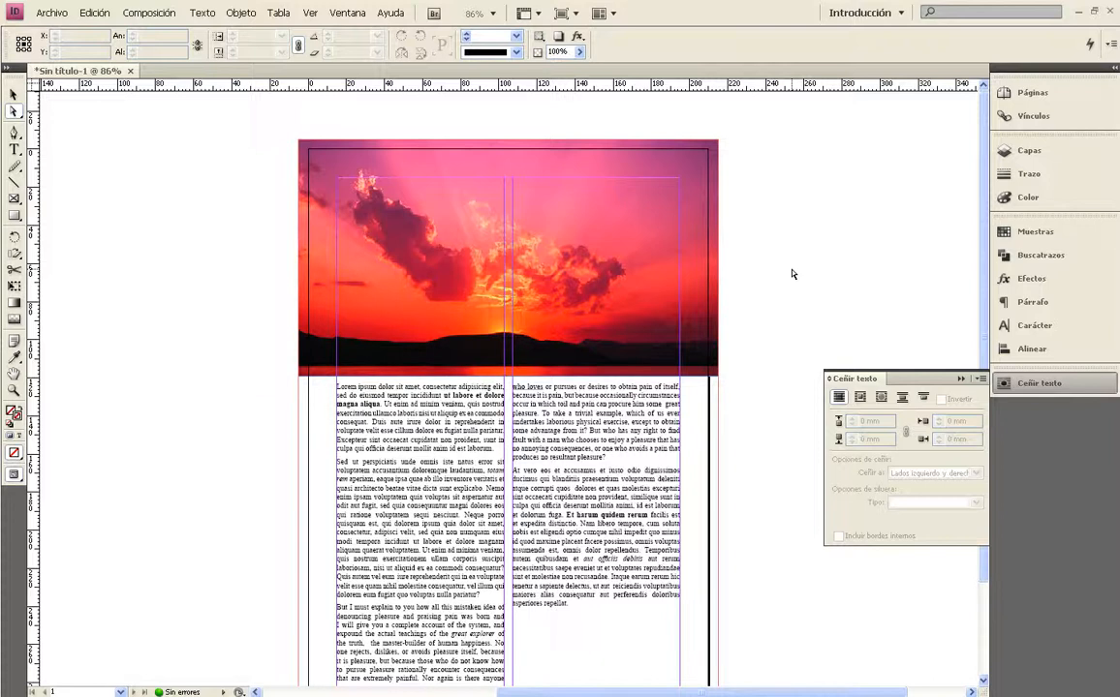
In preview mode, nudge the picture upward inside its frame to a Y+ offset of 50.35 mm, showing more of the water
key("w")
scroll(792, 276, "down", 2)
scroll(793, 275, "up", 2)
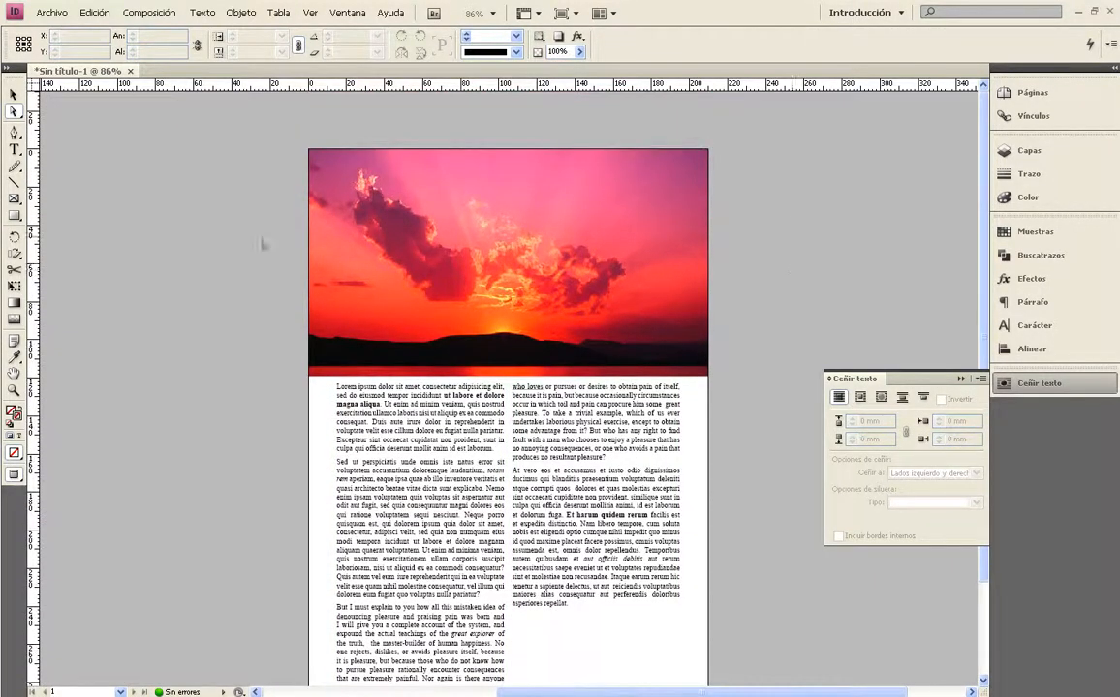
left_click(14, 110)
left_click(429, 215)
key("Up")
key("Up")
key("Up")
key("Up")
key("Up")
key("Up")
key("Up")
key("Up")
key("Up")
key("Up")
key("Up")
key("Up")
key("Up")
key("Up")
key("Up")
key("Up")
key("Up")
key("Up")
key("Up")
key("Up")
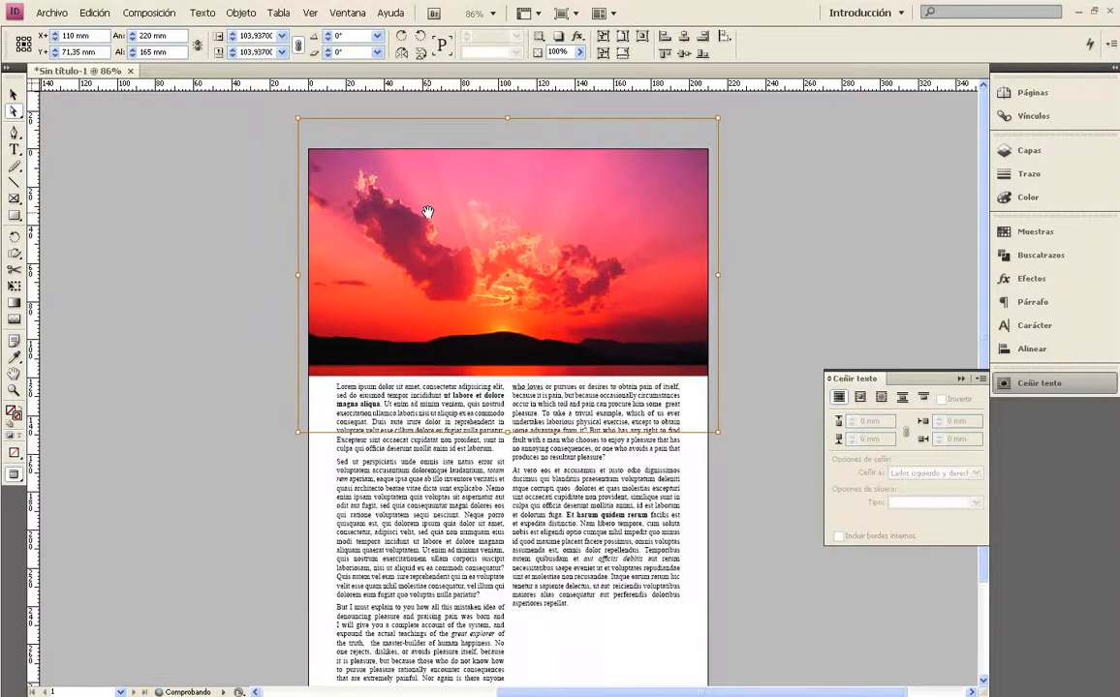
key("Up")
key("Up")
key("Up")
key("Up")
key("Up")
key("Up")
key("Up")
key("Up")
key("Up")
key("Up")
key("Up")
key("Up")
key("Up")
key("Up")
key("Up")
key("Up")
key("Up")
key("Up")
key("Up")
key("Up")
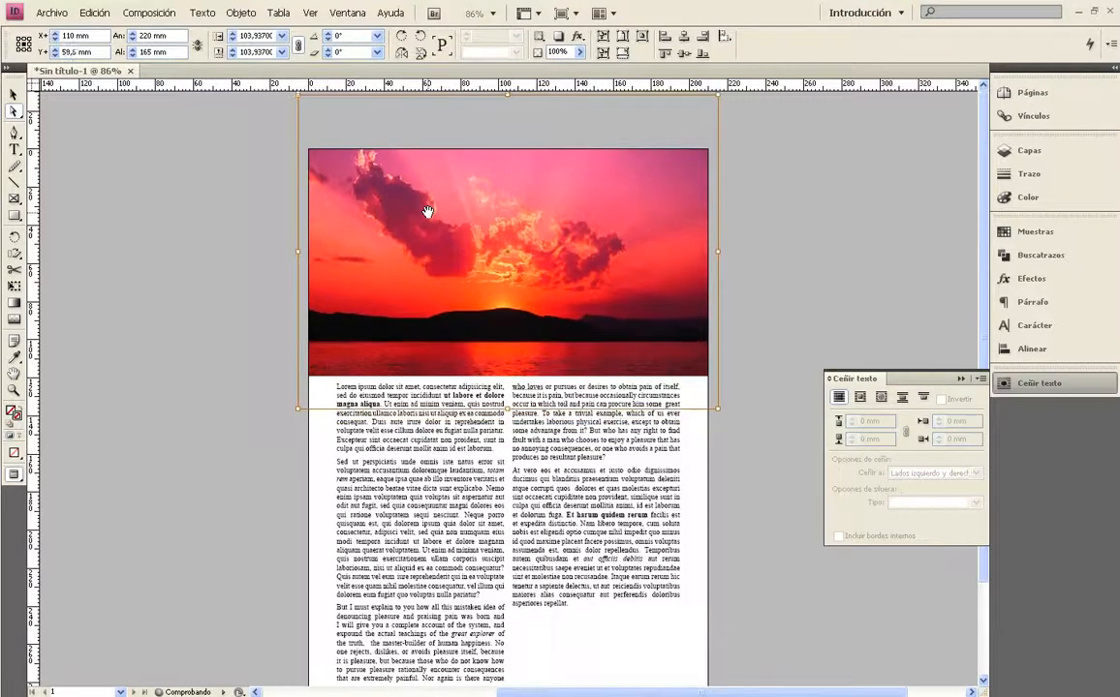
key("Up")
key("Up")
key("Up")
key("Up")
key("Up")
key("Up")
key("Up")
key("Up")
key("Up")
key("Up")
key("Up")
key("Up")
key("Up")
key("Up")
key("Up")
key("Up")
key("Up")
key("Up")
key("Up")
key("Up")
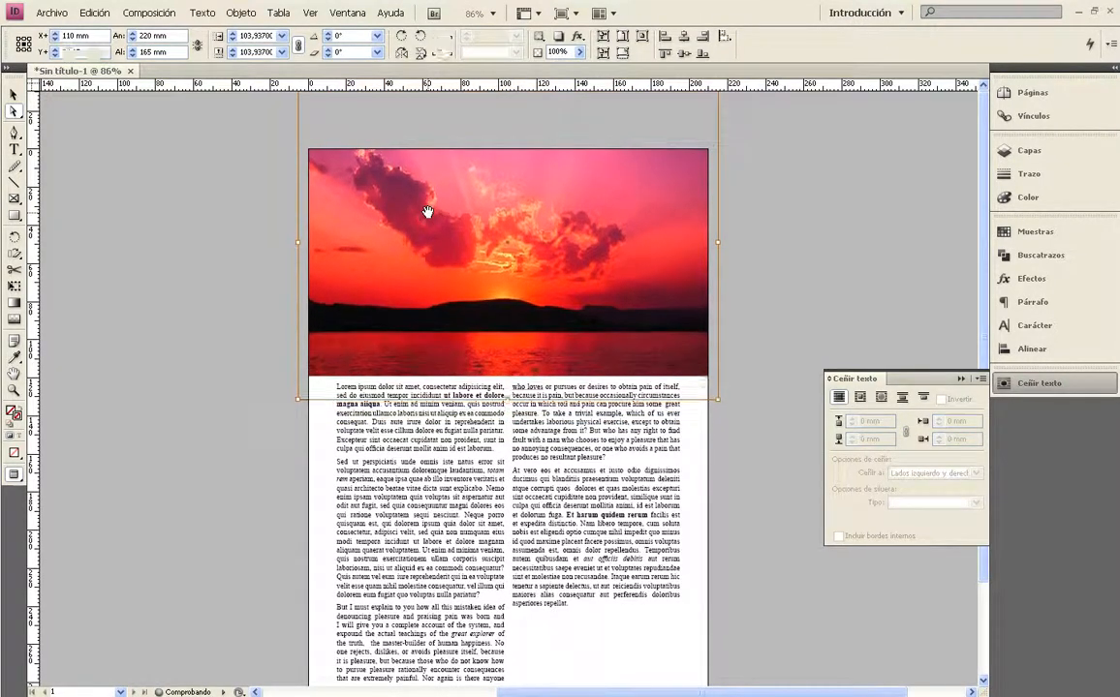
key("Up")
key("Up")
key("Up")
key("Up")
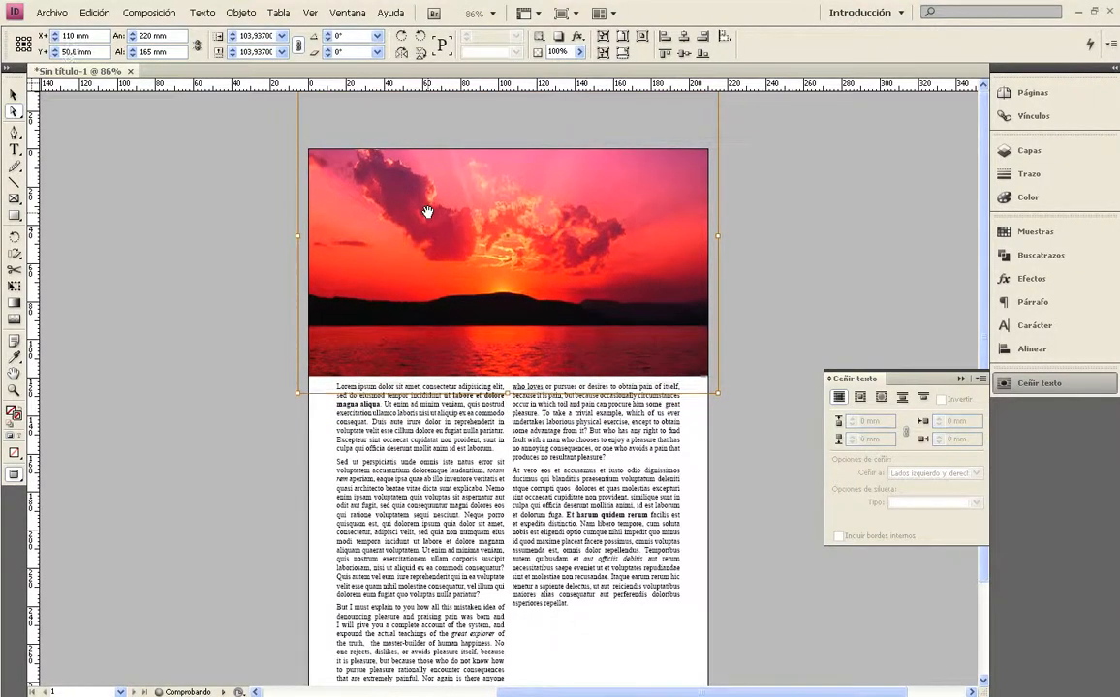
Deselect the picture, review the whole page in preview mode and return to the normal view
left_click(14, 94)
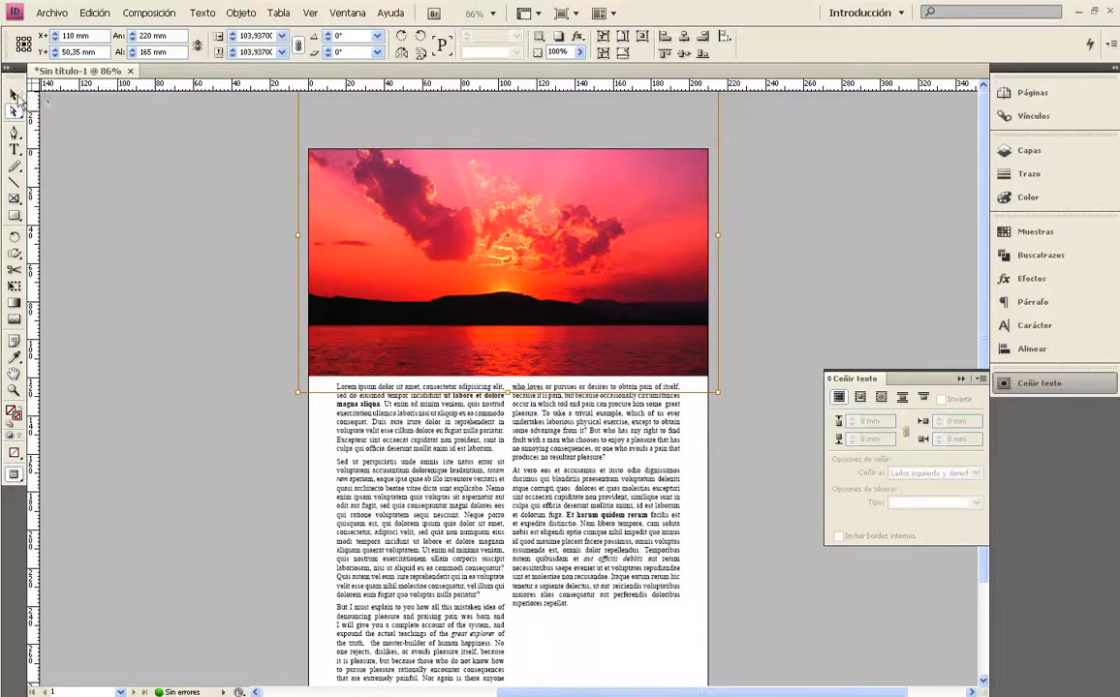
left_click(79, 157)
scroll(102, 211, "down", 9)
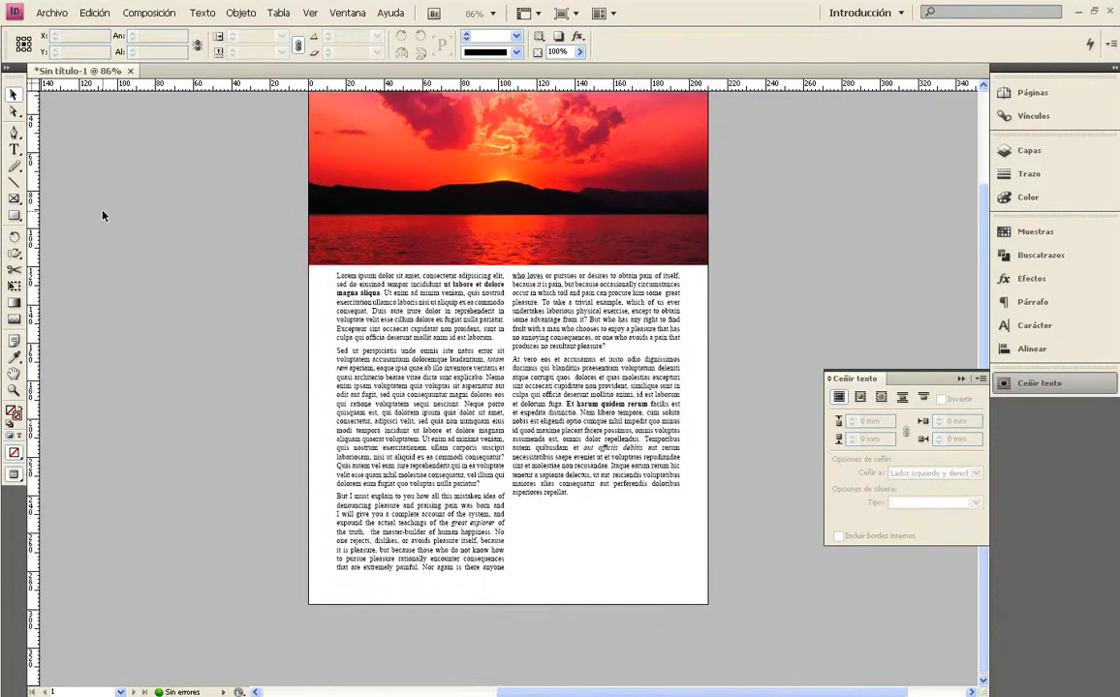
scroll(102, 211, "up", 8)
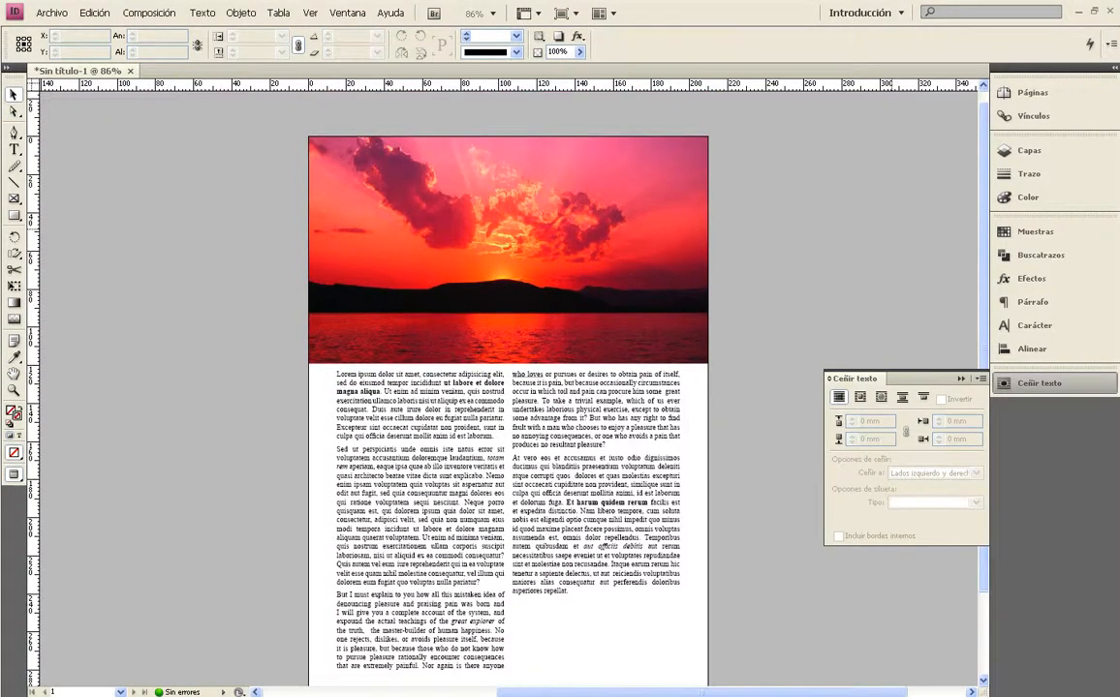
key("w")
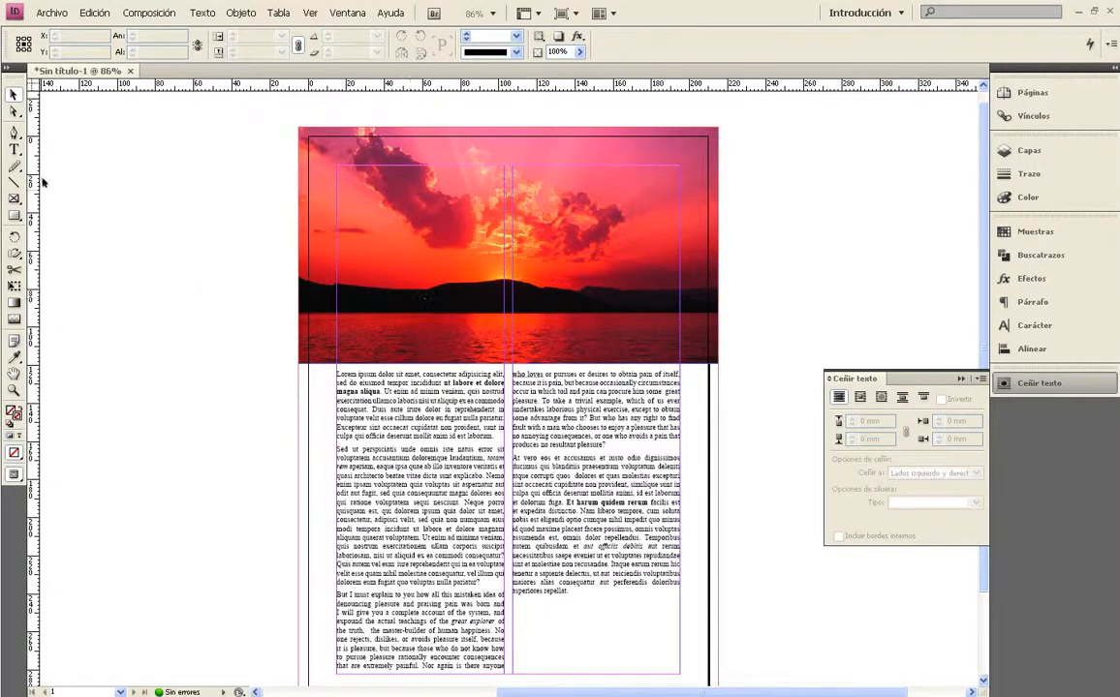
Give the first column's opening paragraph a drop cap of one character over 4 lines
left_click(13, 151)
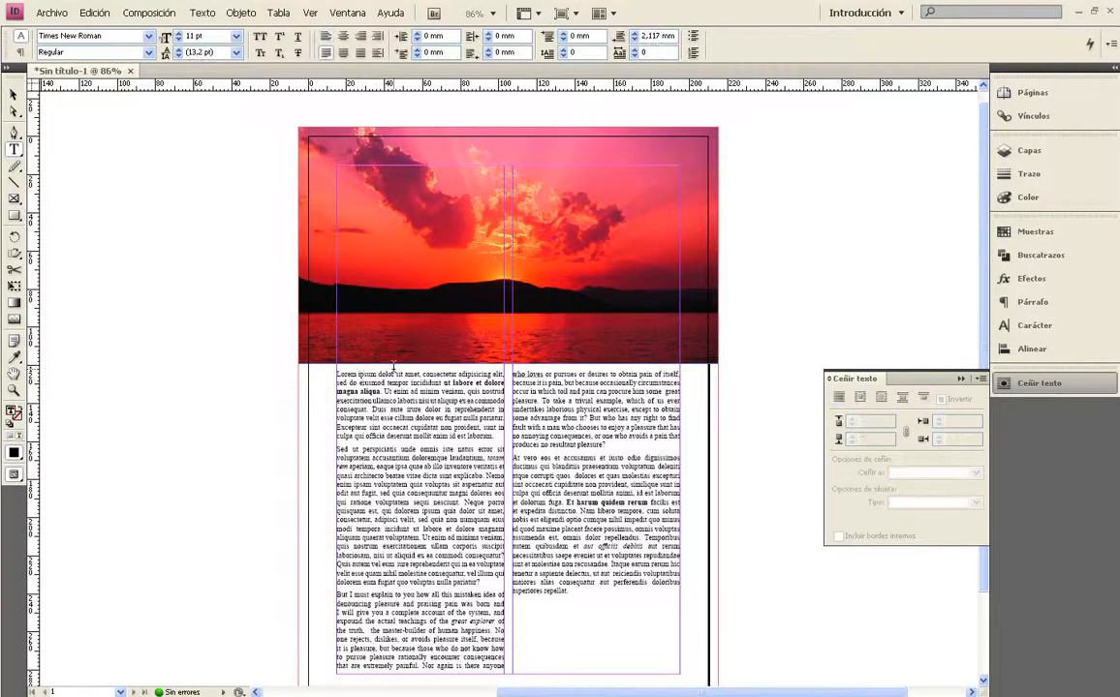
left_click(1065, 306)
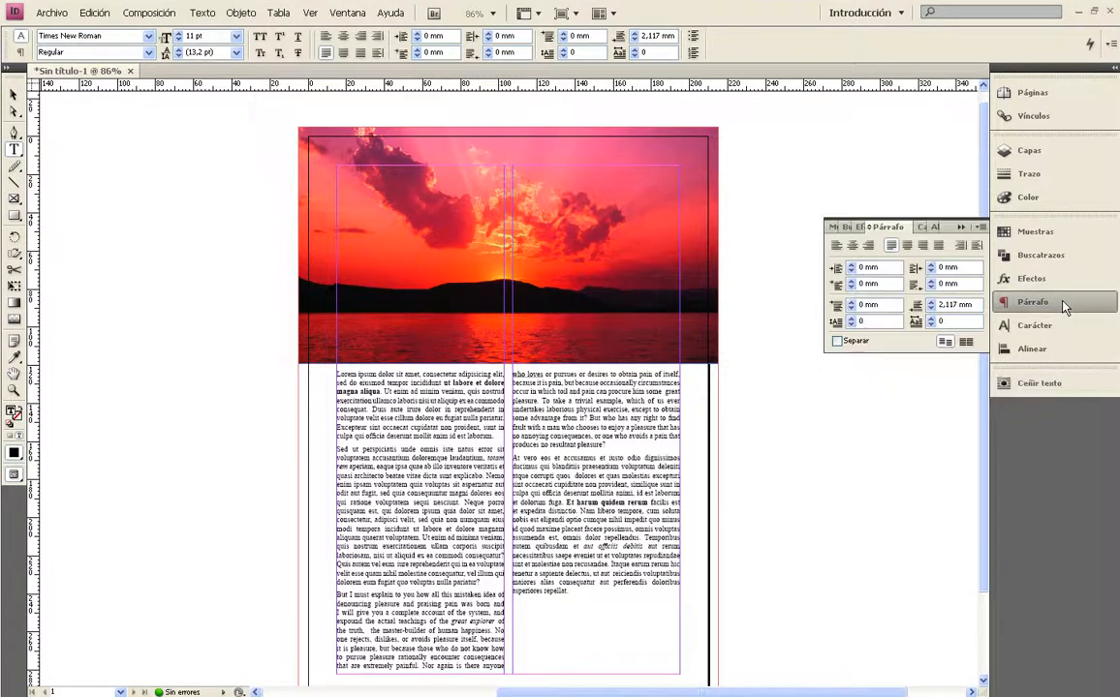
left_click(851, 319)
left_click(852, 320)
left_click(851, 320)
left_click(852, 319)
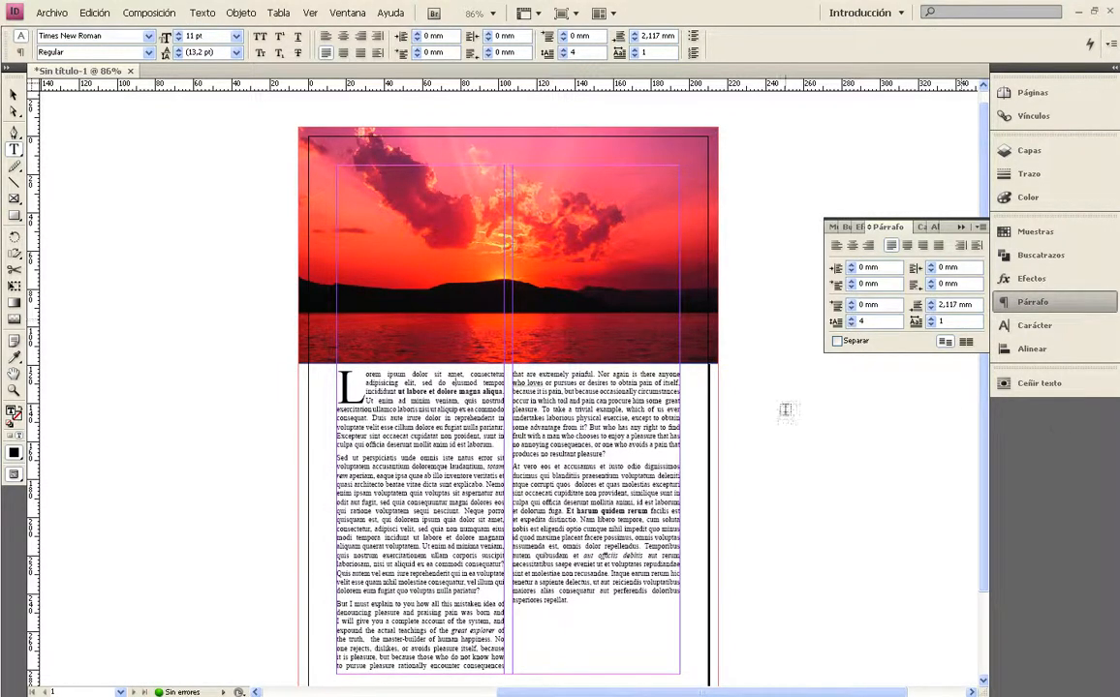
left_click(14, 94)
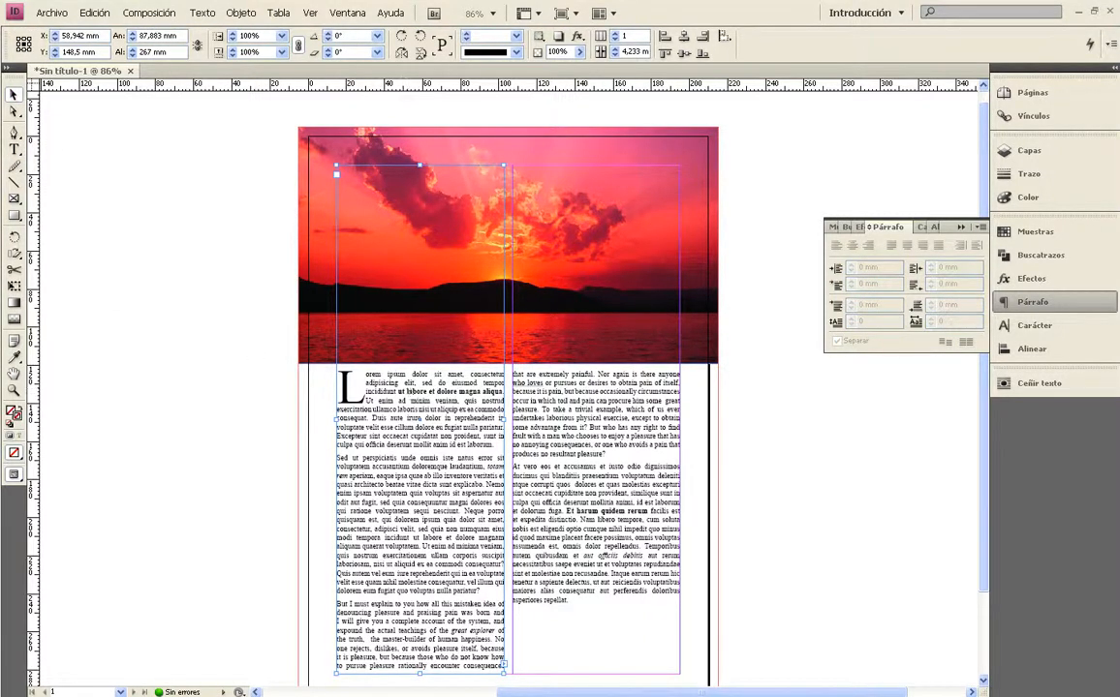
Select all the text in both columns and set its font size to 12 pt
left_click(14, 149)
left_click_drag(355, 381, 645, 597)
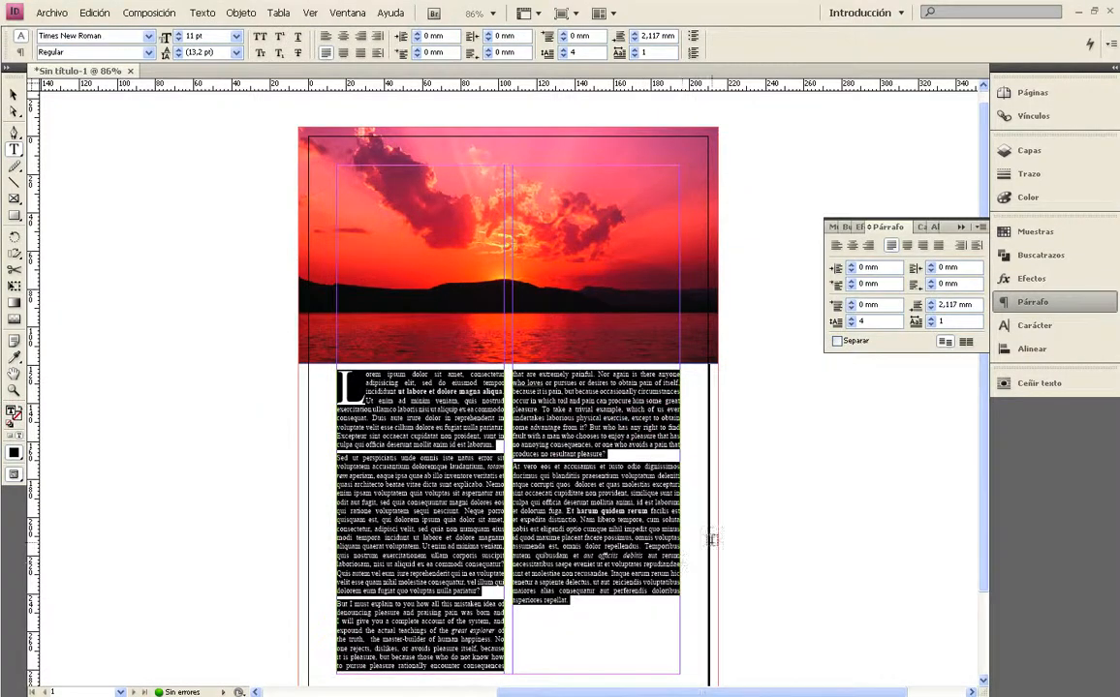
left_click(1035, 326)
left_click(850, 281)
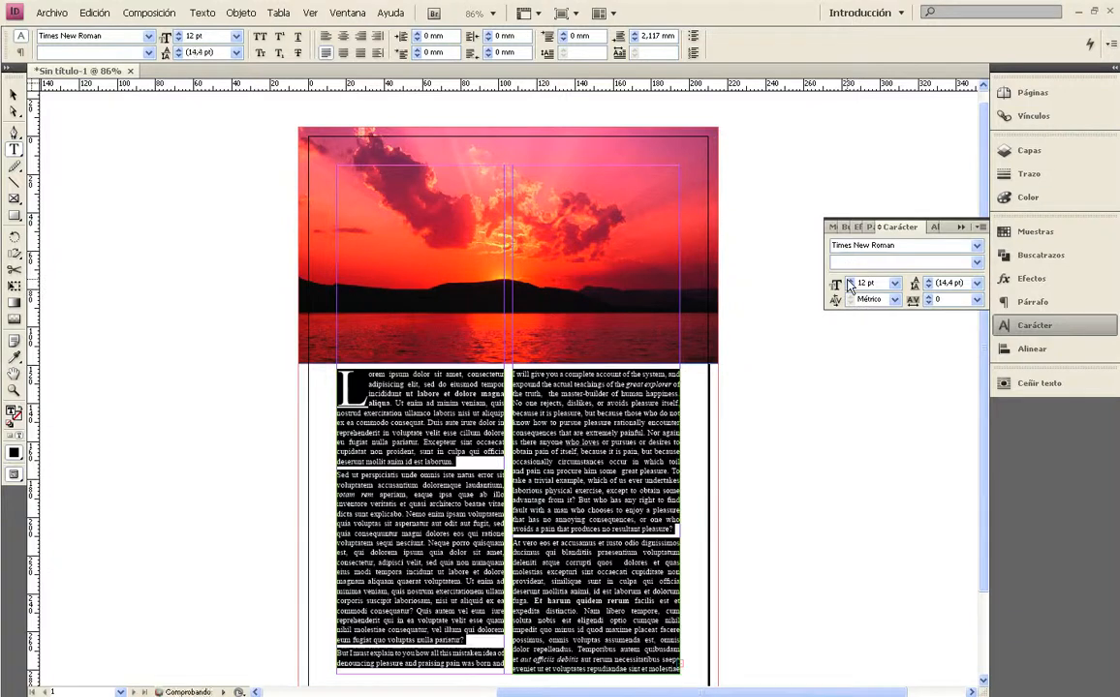
left_click(850, 287)
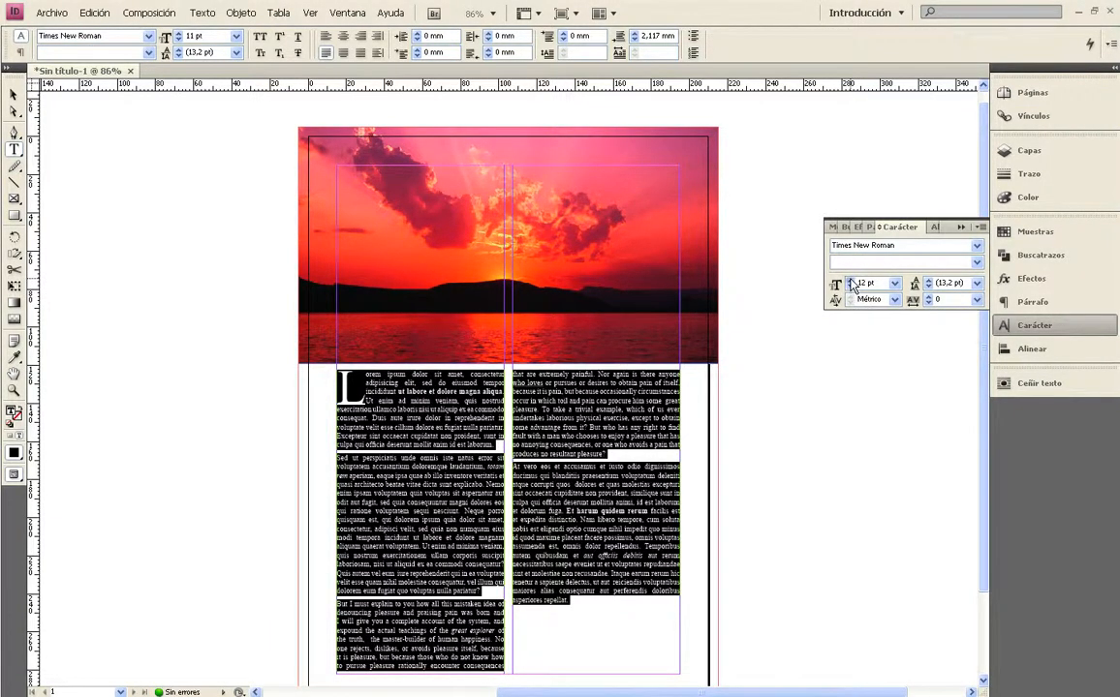
left_click(849, 280)
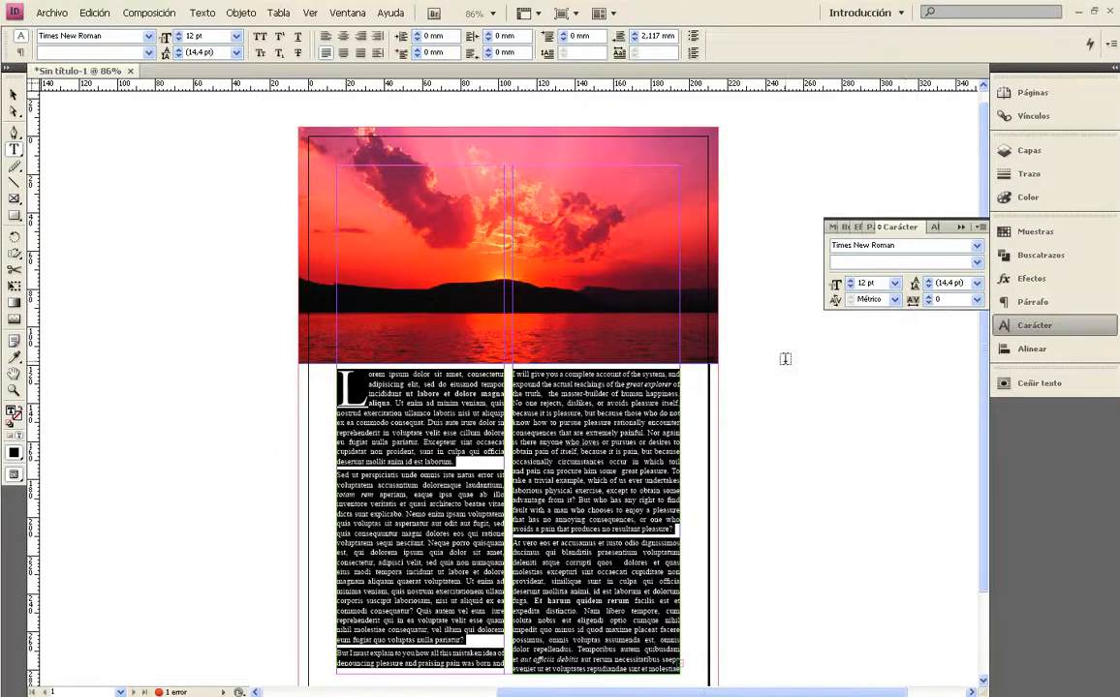
Tighten the tracking of the selected column text to -30 and deselect it
scroll(785, 360, "down", 1)
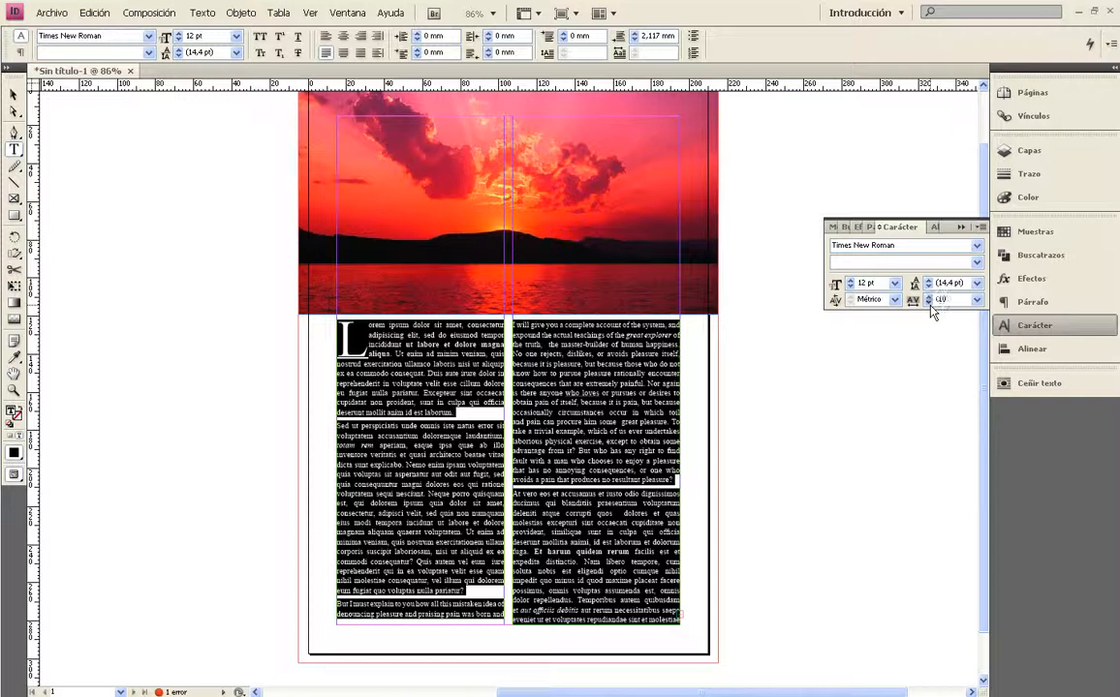
left_click(929, 304)
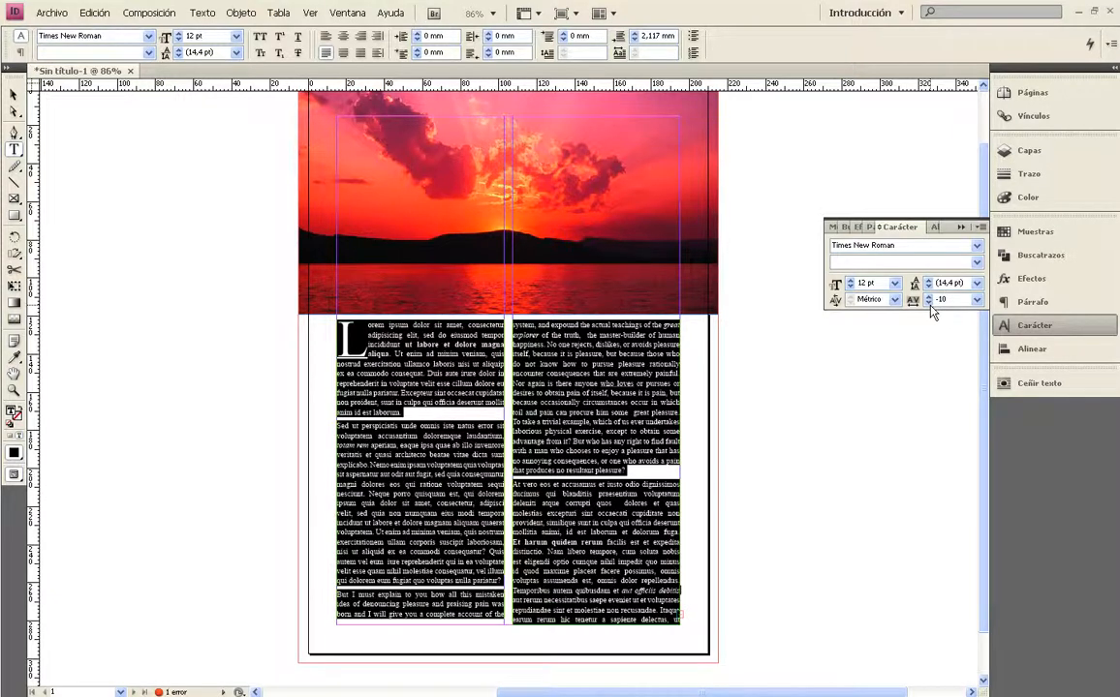
left_click(929, 305)
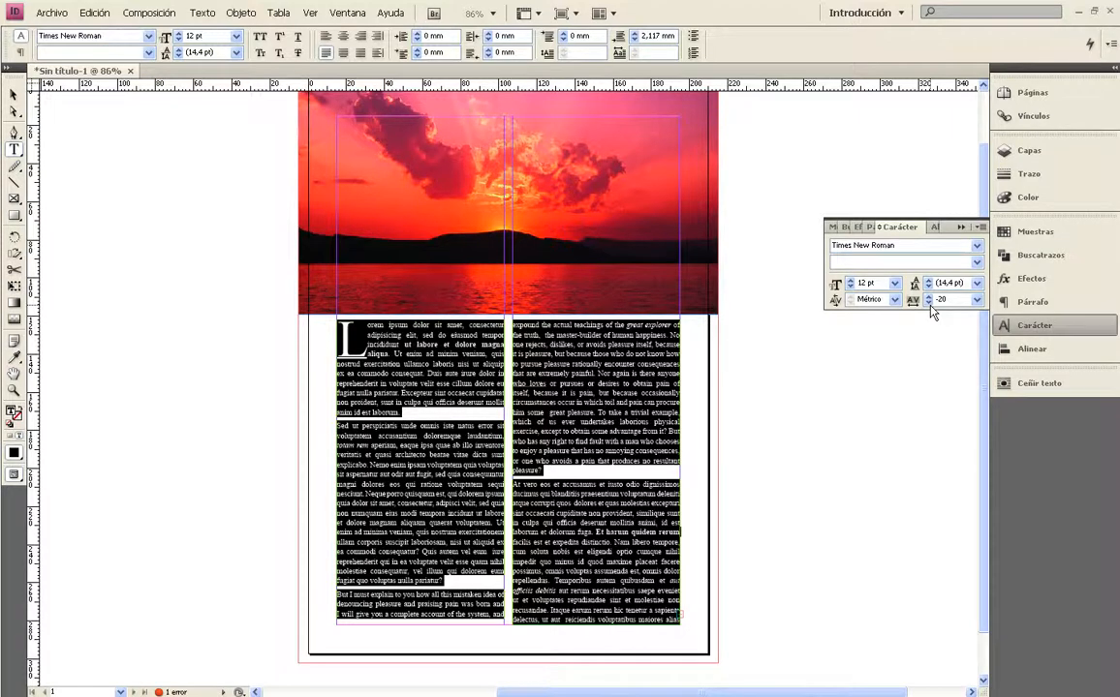
left_click(929, 305)
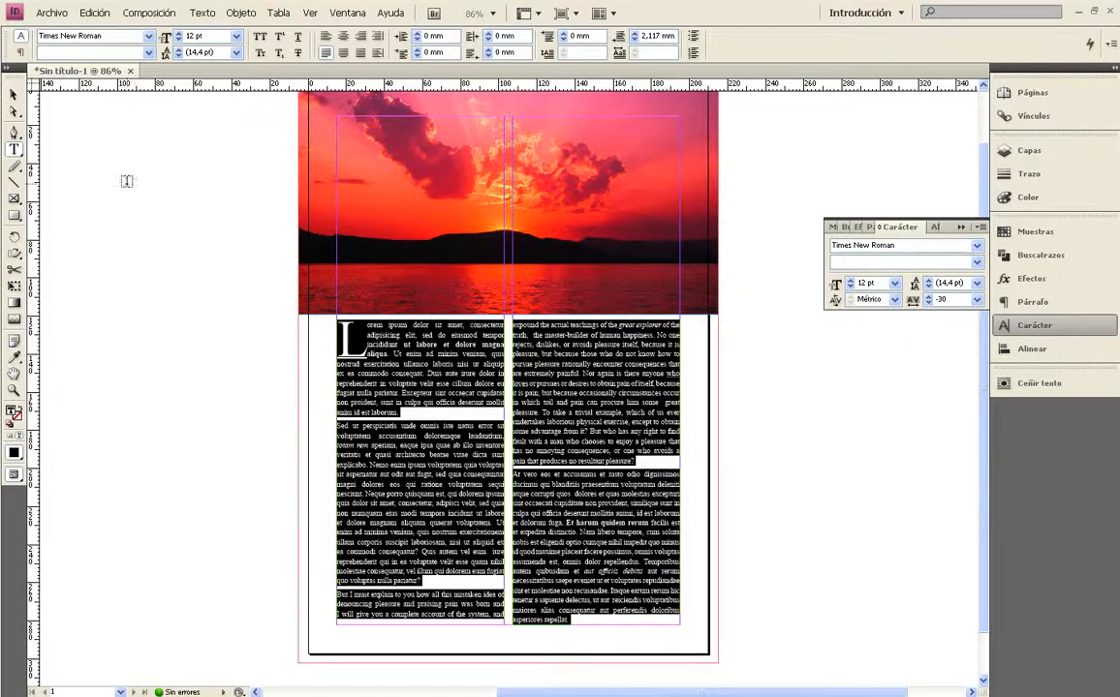
left_click(13, 94)
left_click(82, 212)
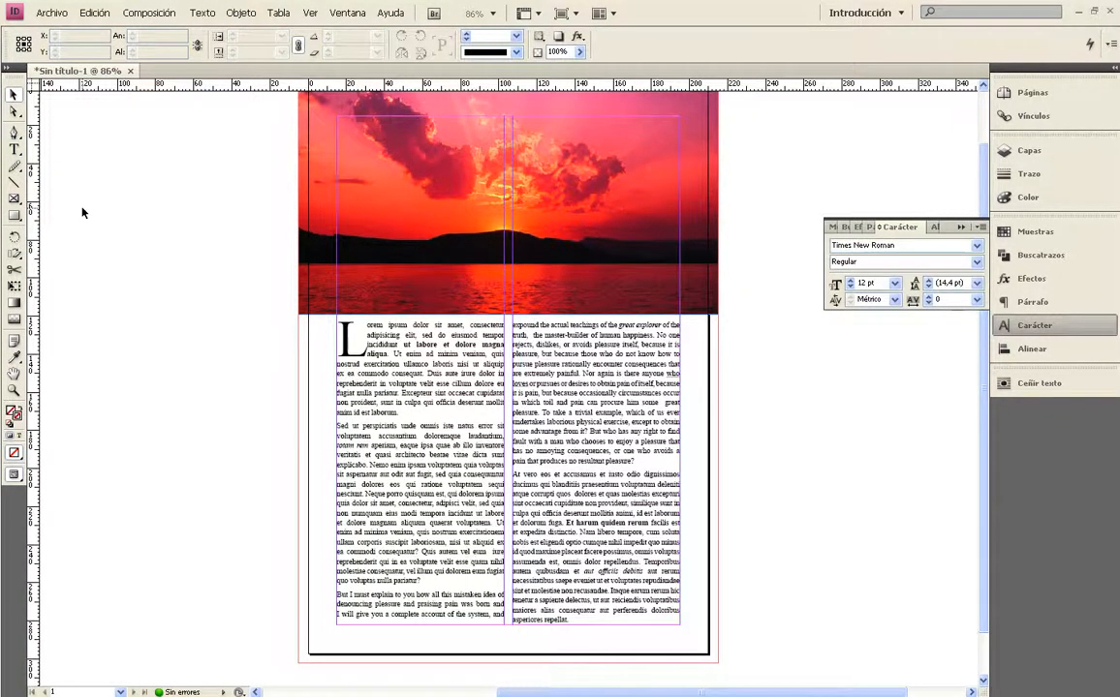
Nudge the sunset picture straight up by 4 mm, to a Y position of 53,05 mm, keeping its horizontal position
key("ctrl+1")
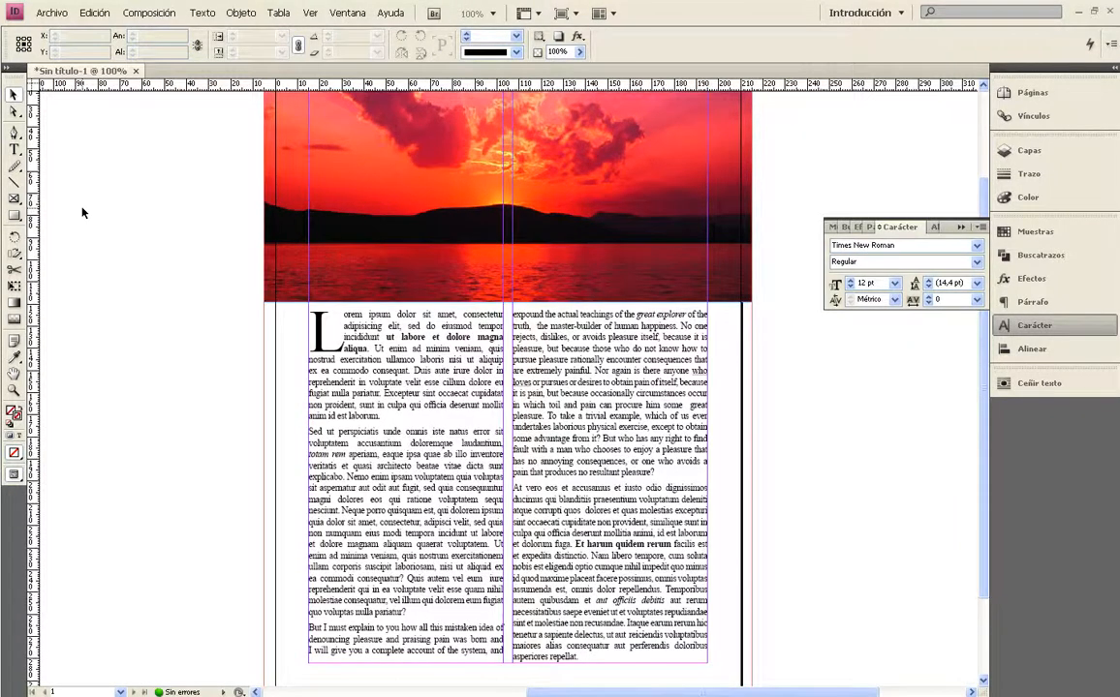
scroll(82, 212, "down", 2)
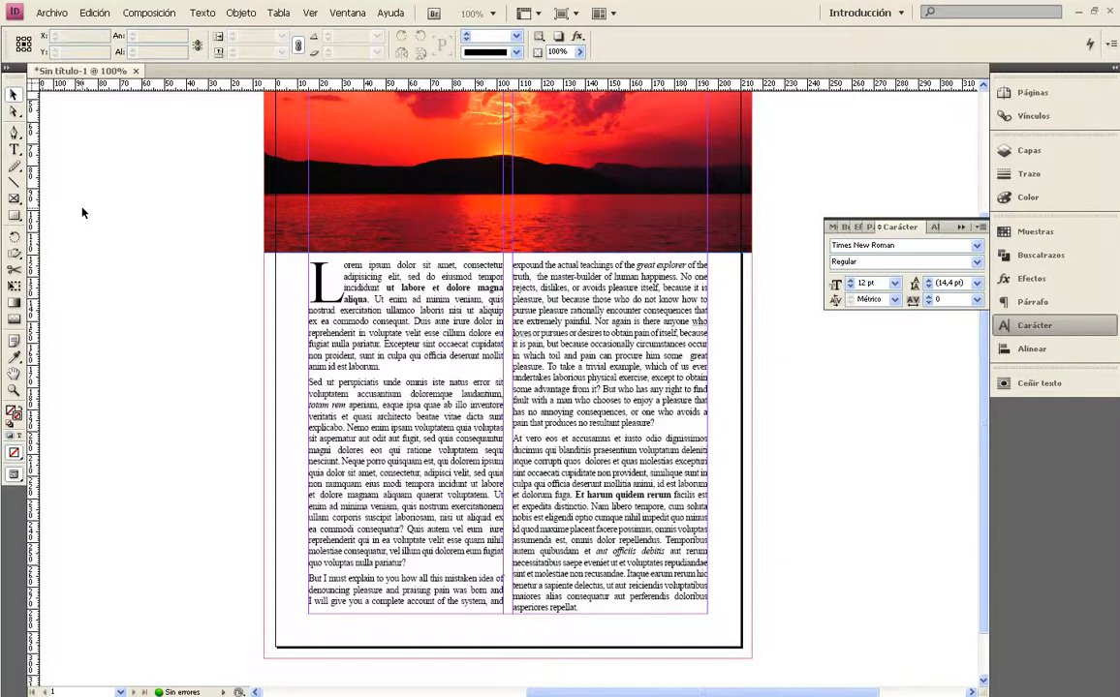
scroll(82, 212, "up", 2)
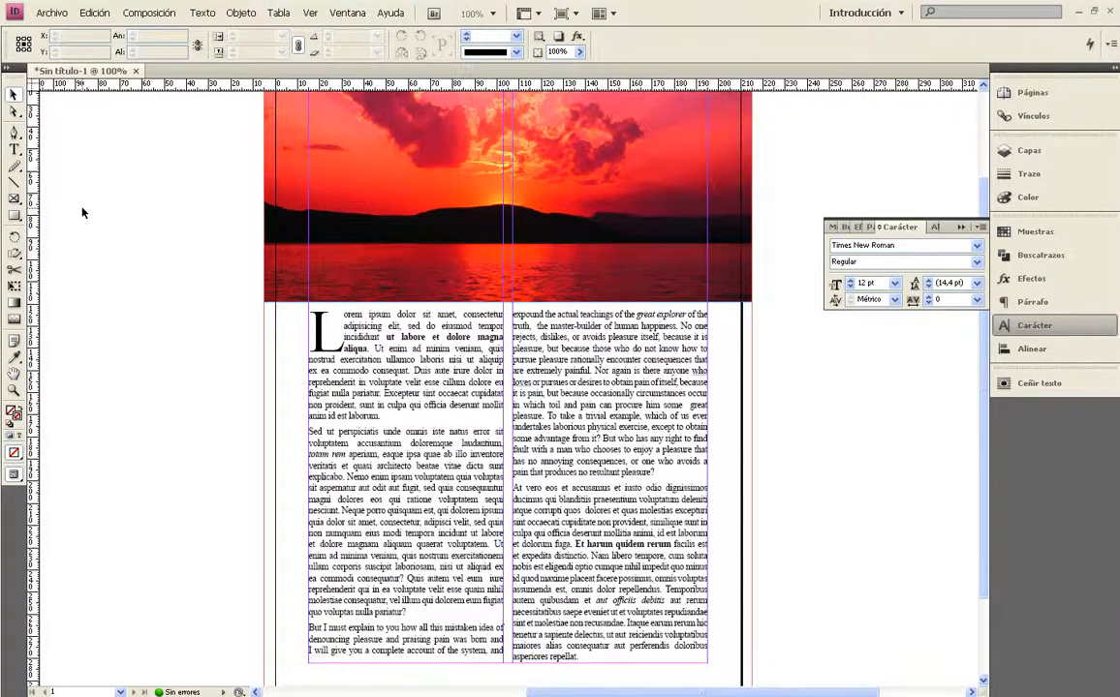
key("ctrl+minus")
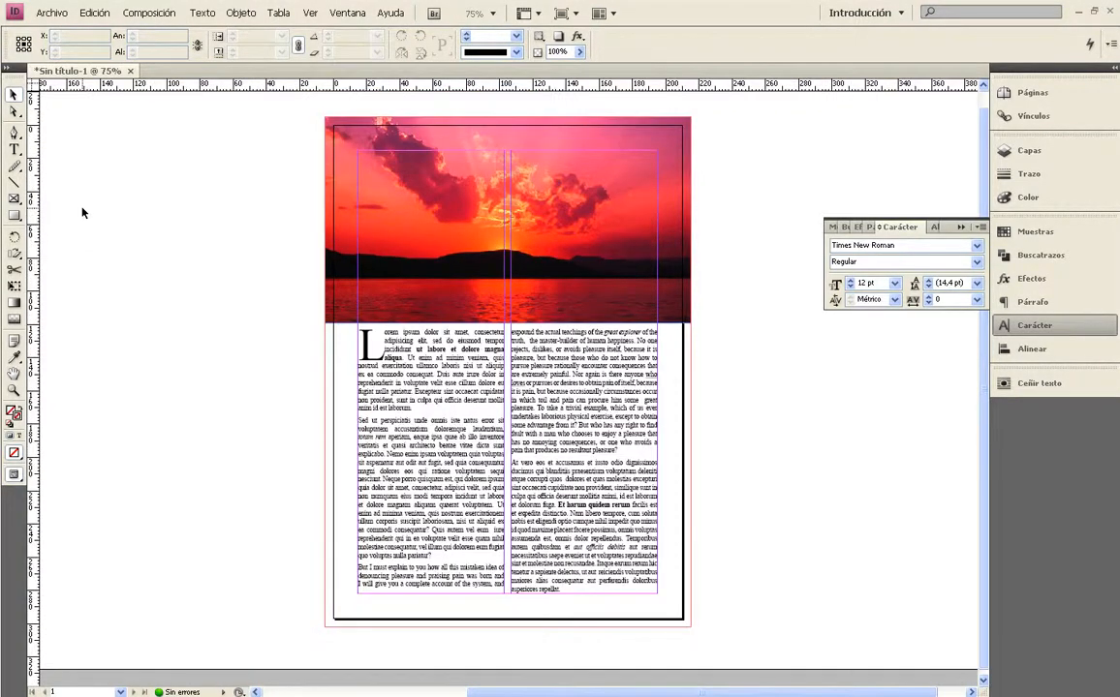
left_click(377, 202)
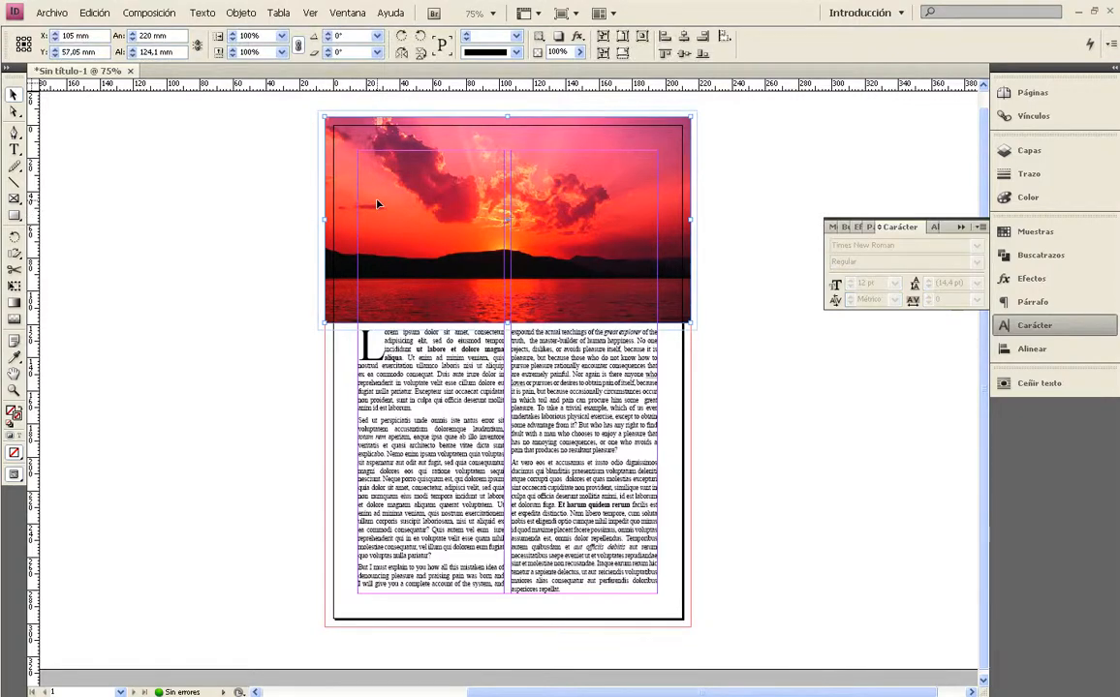
key("Up")
key("Up")
key("Up")
key("Up")
key("Up")
key("Up")
key("Up")
key("Up")
key("Up")
key("Up")
key("Up")
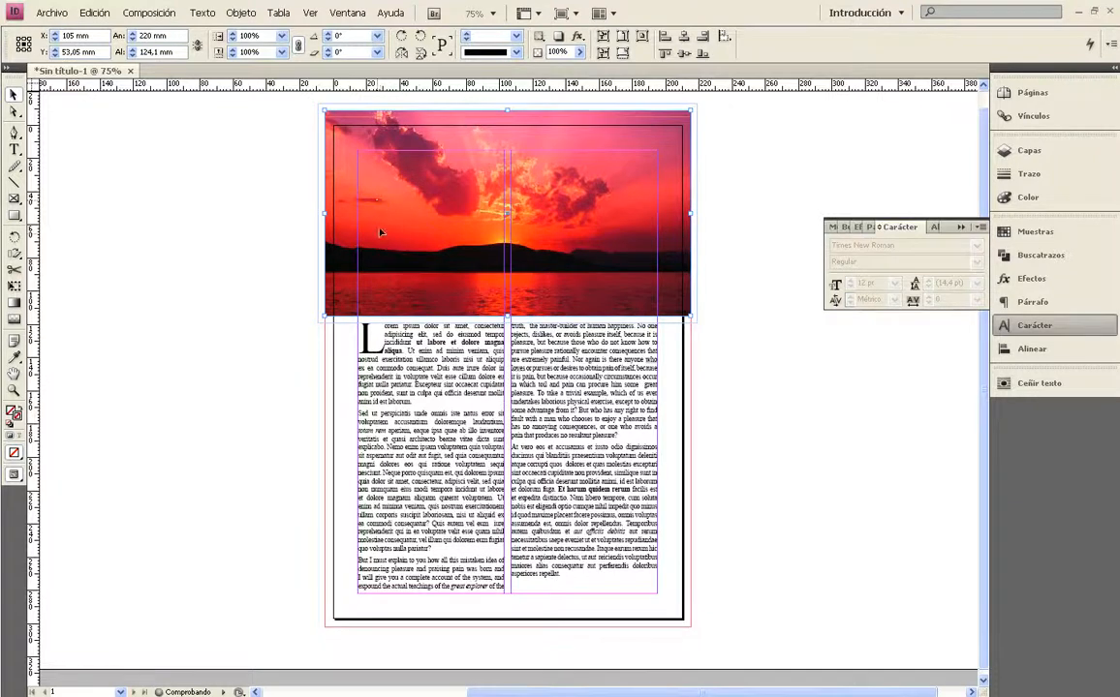
Select all the threaded text in both columns and loosen its tracking to -20
key("t")
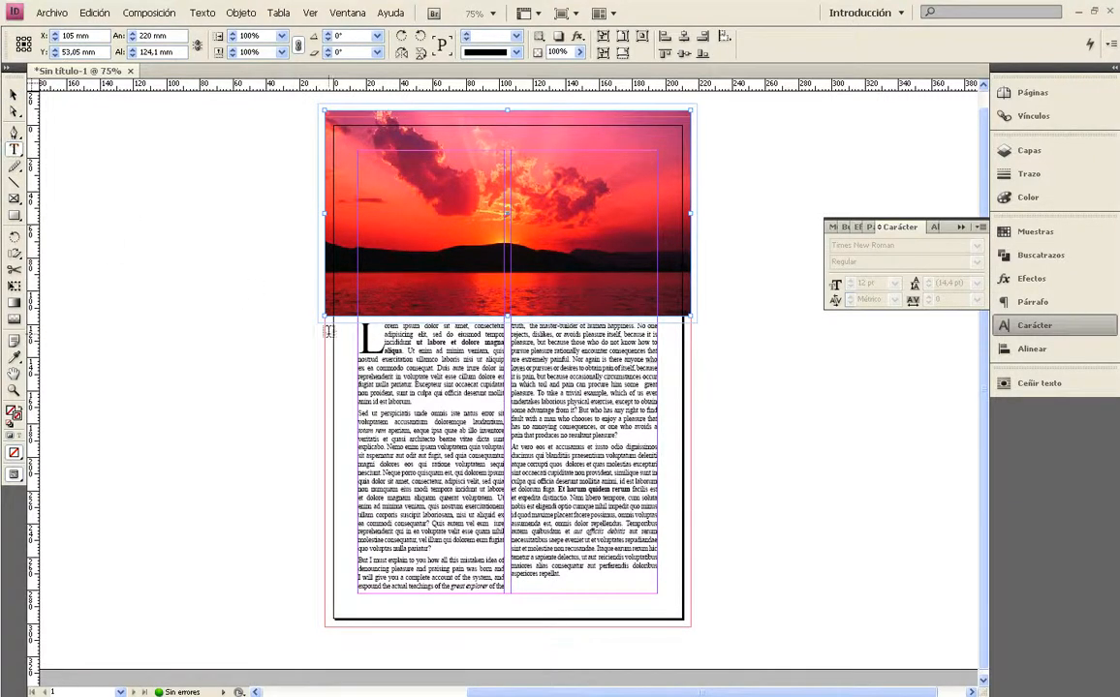
left_click(333, 329)
key("ctrl+a")
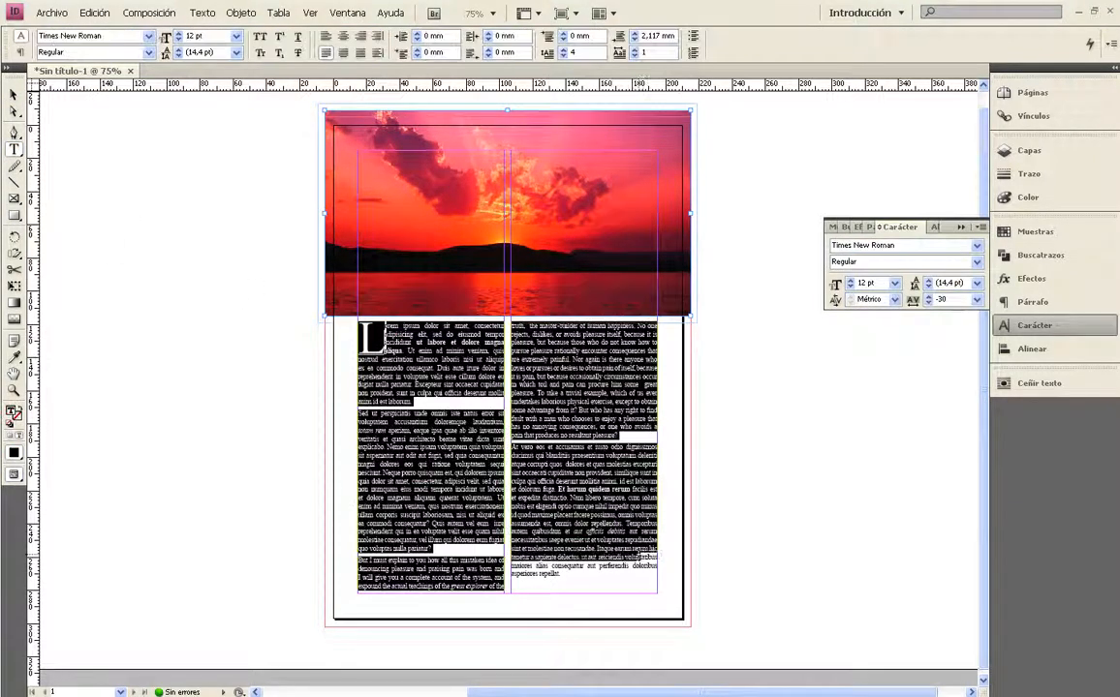
left_click(928, 297)
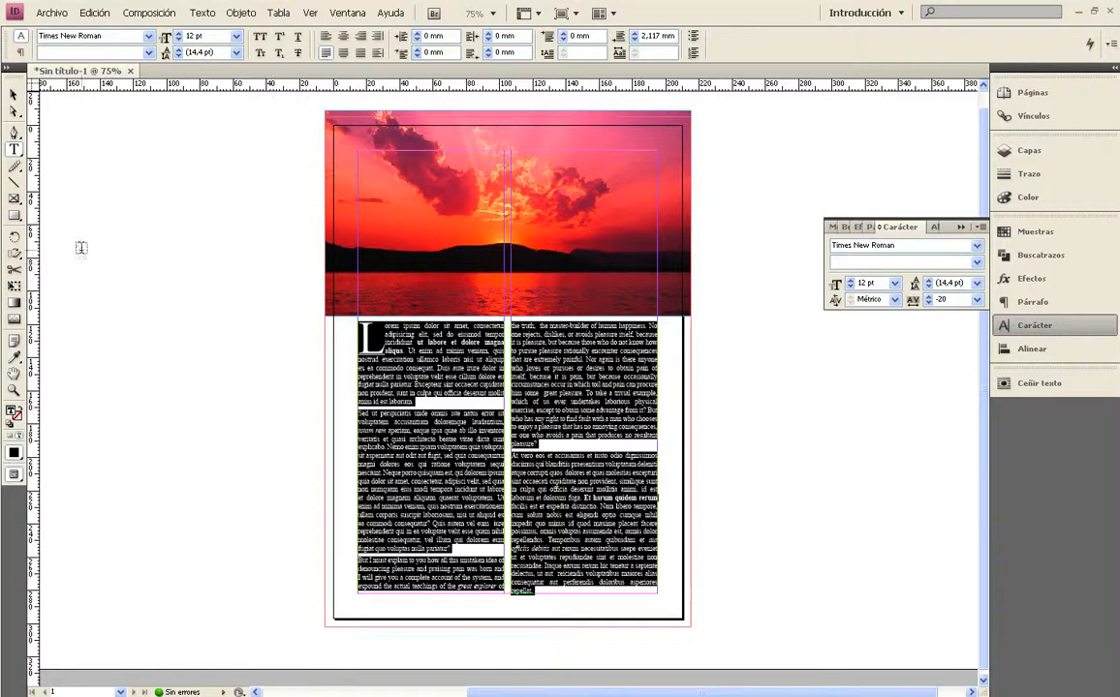
Deselect the column text and show the finished page in preview mode without guides or frame edges
left_click(14, 94)
left_click(68, 230)
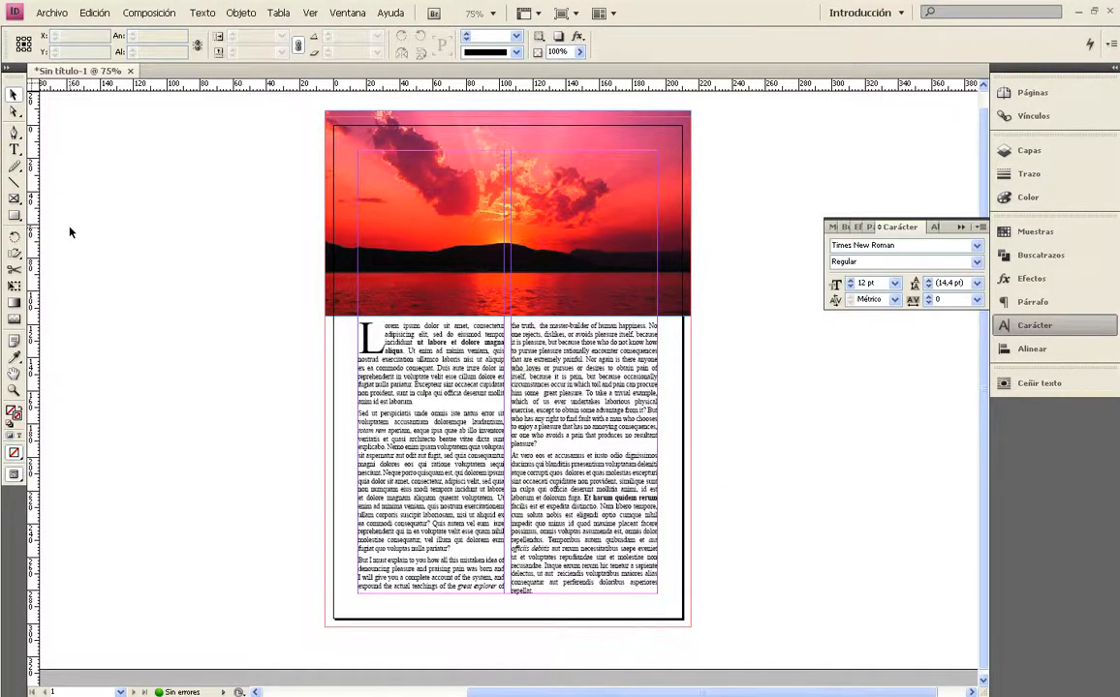
key("w")
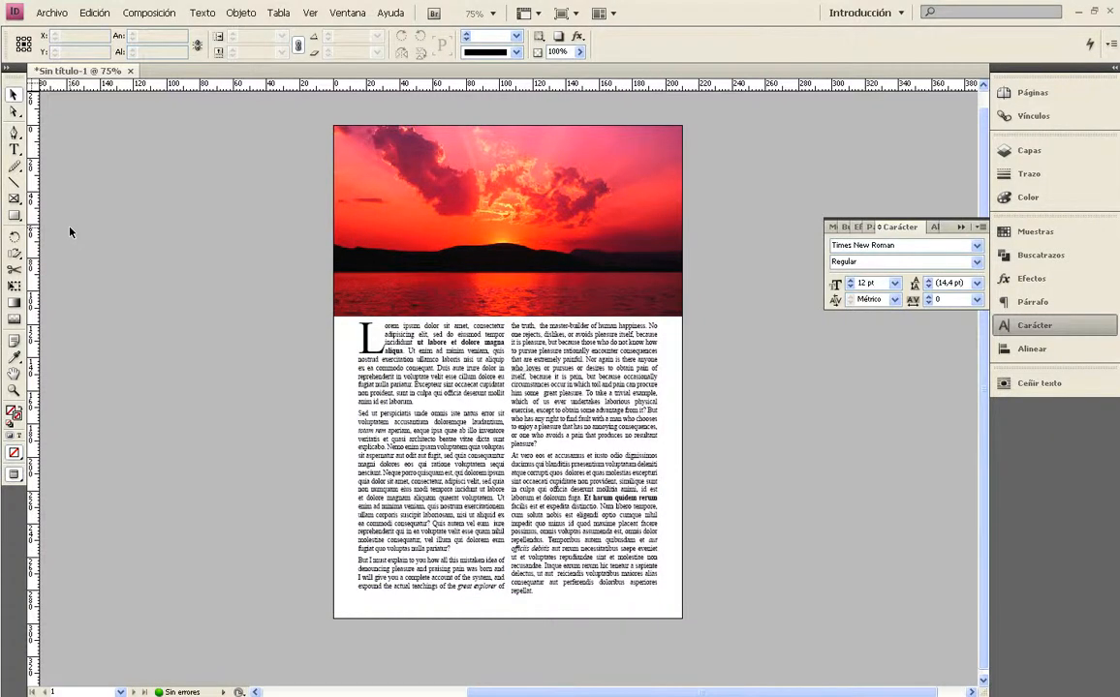